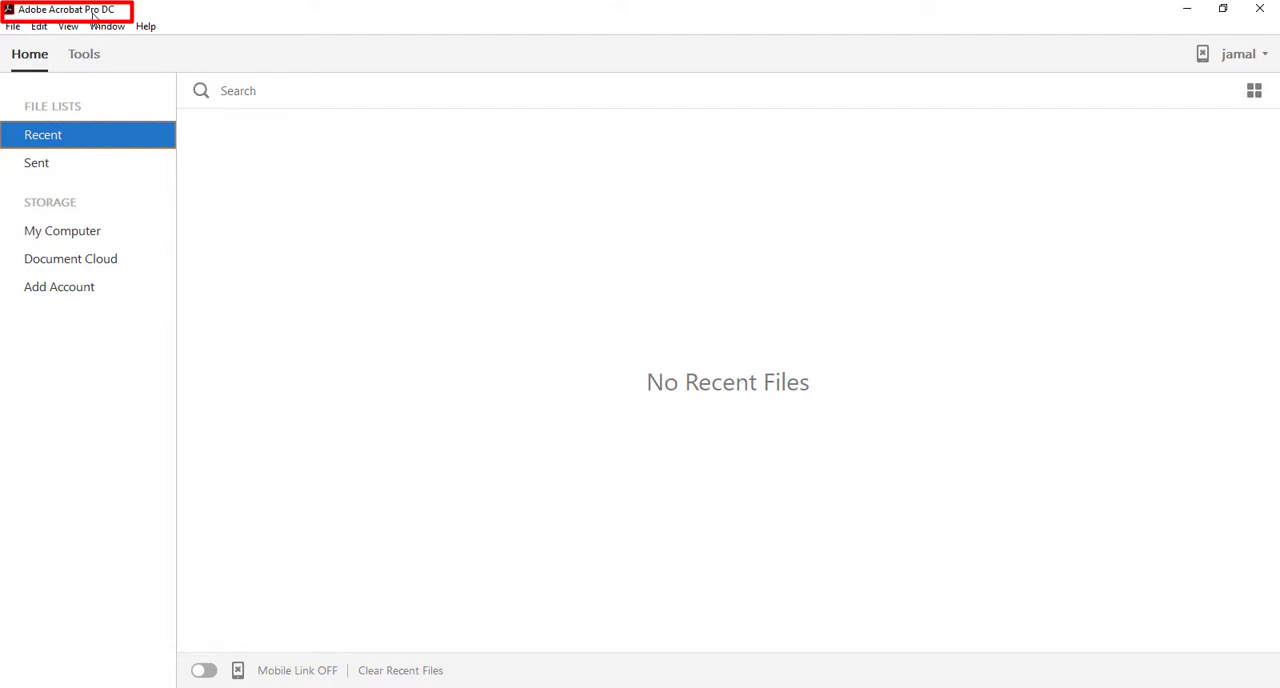
Step: Open the PNG image old-document-R from the Desktop, showing all file types
{"action": "left_click", "coordinate": [14, 27]}
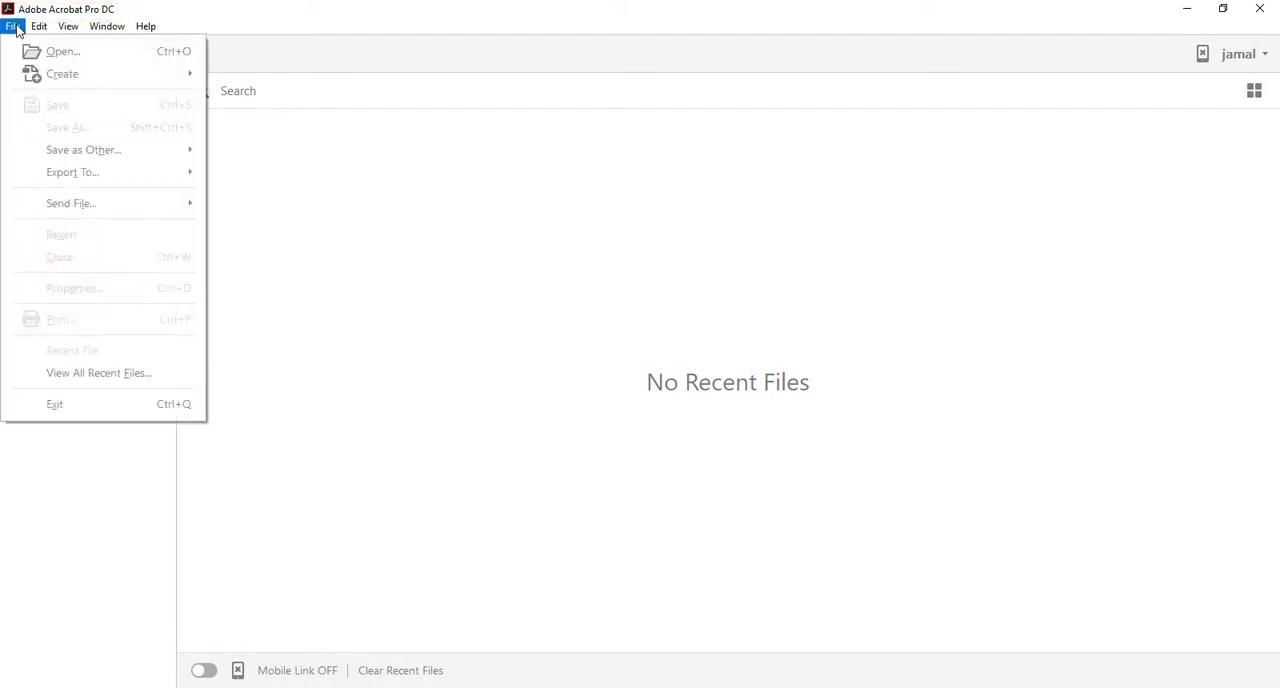
{"action": "left_click", "coordinate": [60, 52]}
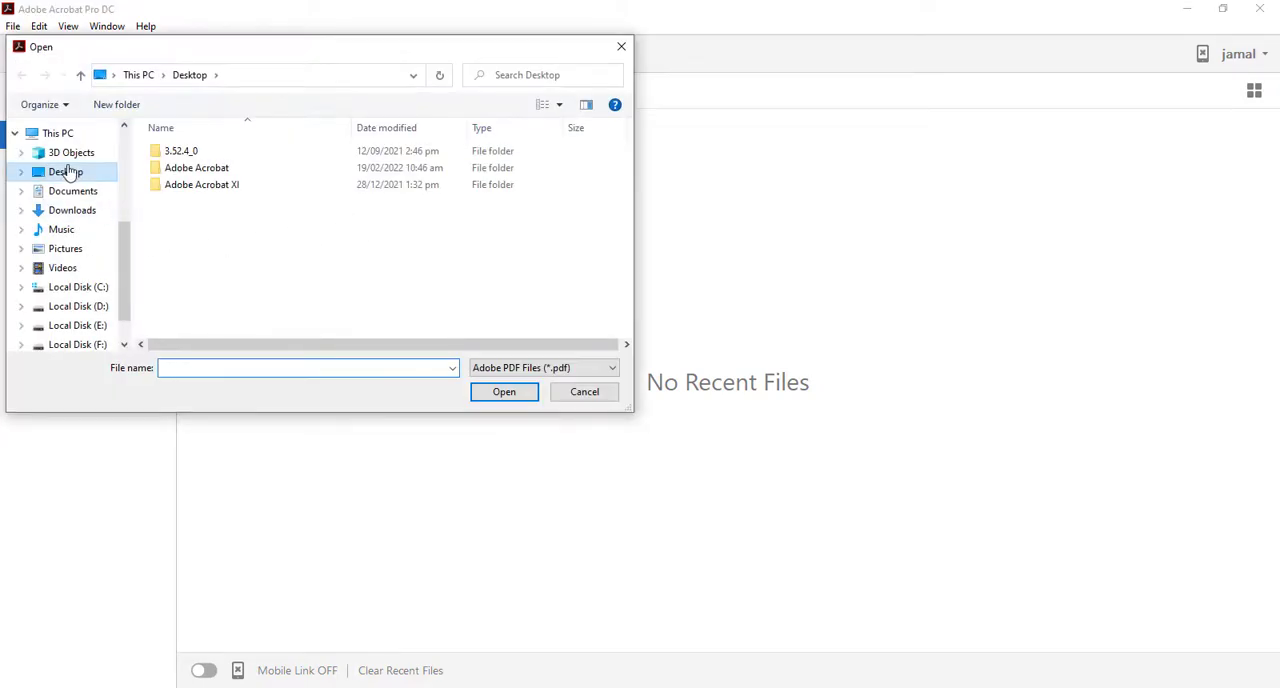
{"action": "left_click", "coordinate": [68, 172]}
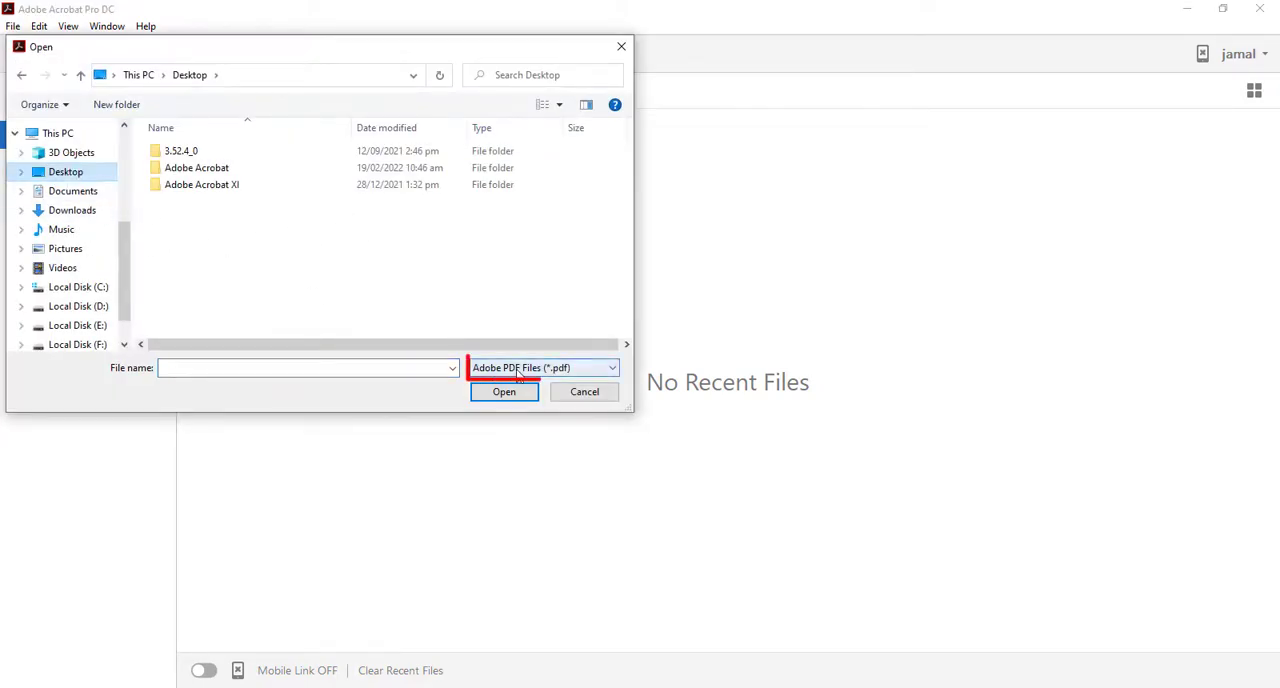
{"action": "left_click", "coordinate": [518, 370]}
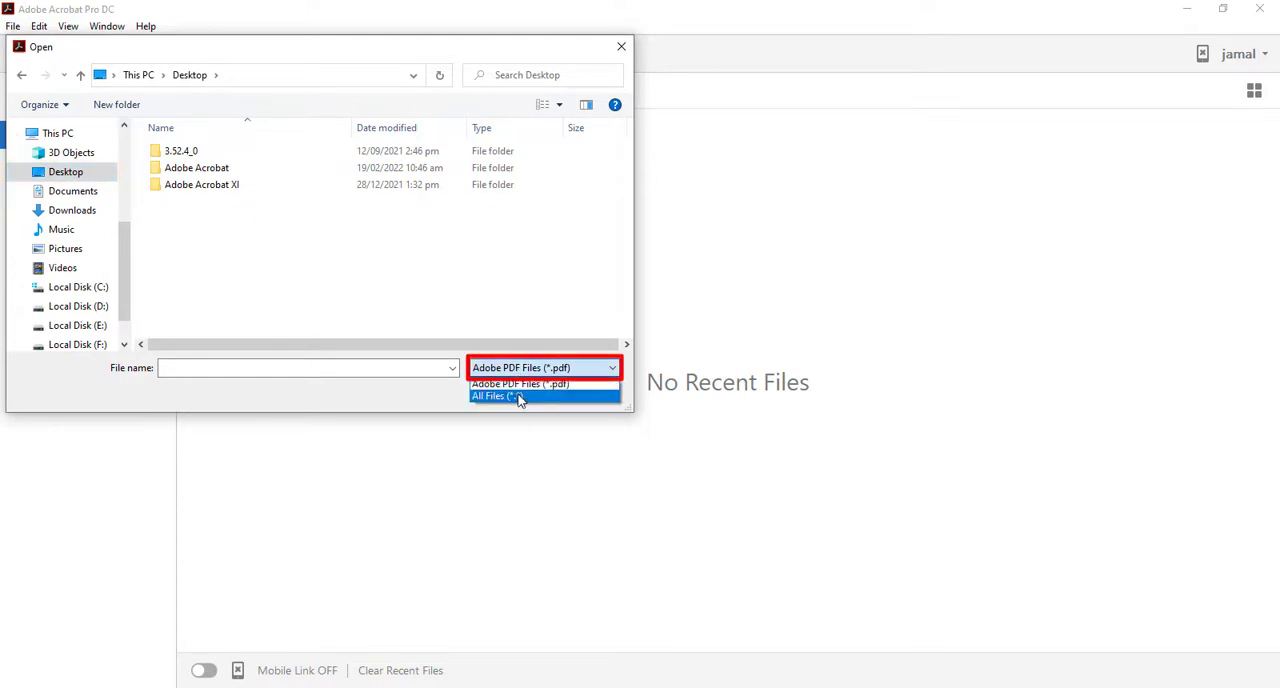
{"action": "left_click", "coordinate": [518, 397]}
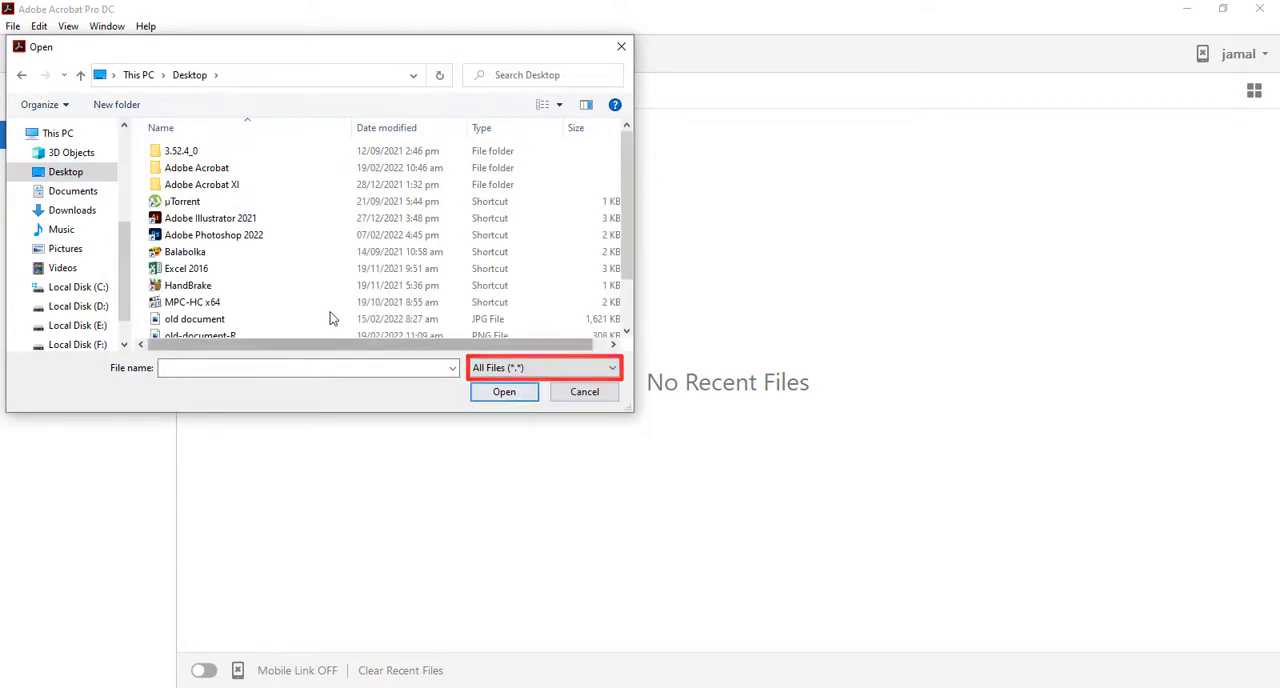
{"action": "scroll", "coordinate": [201, 286], "scroll_direction": "down", "scroll_amount": 2}
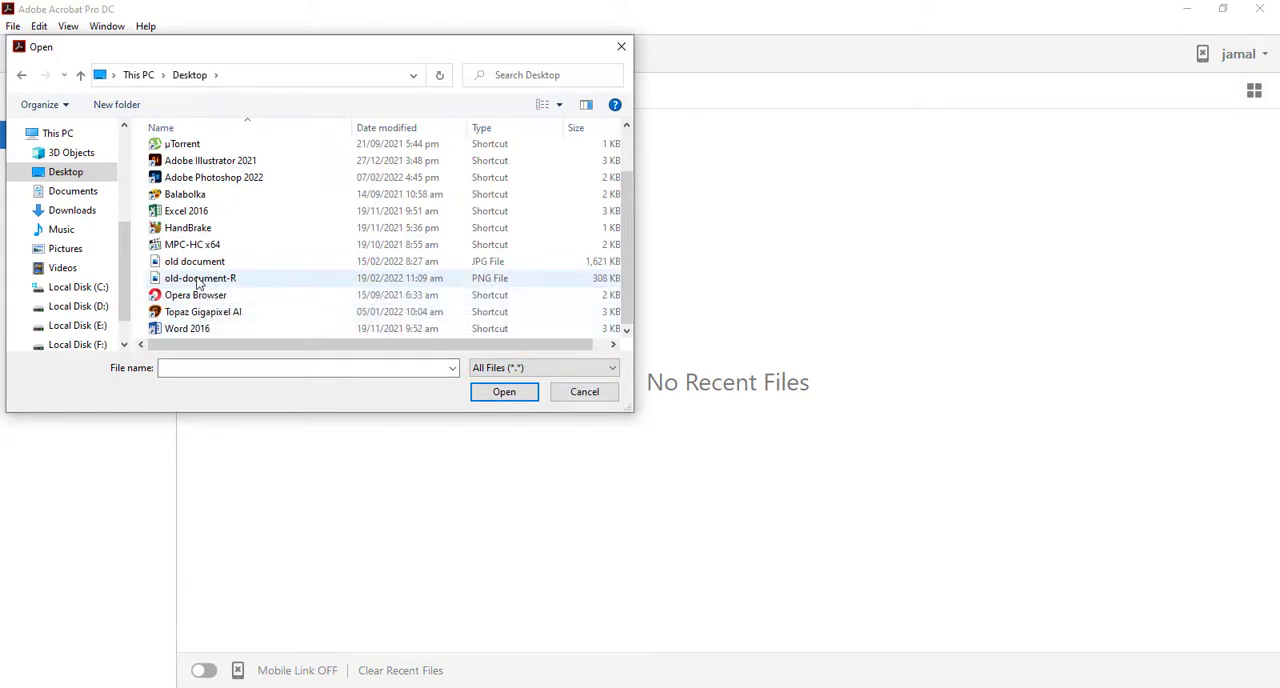
{"action": "left_click", "coordinate": [199, 283]}
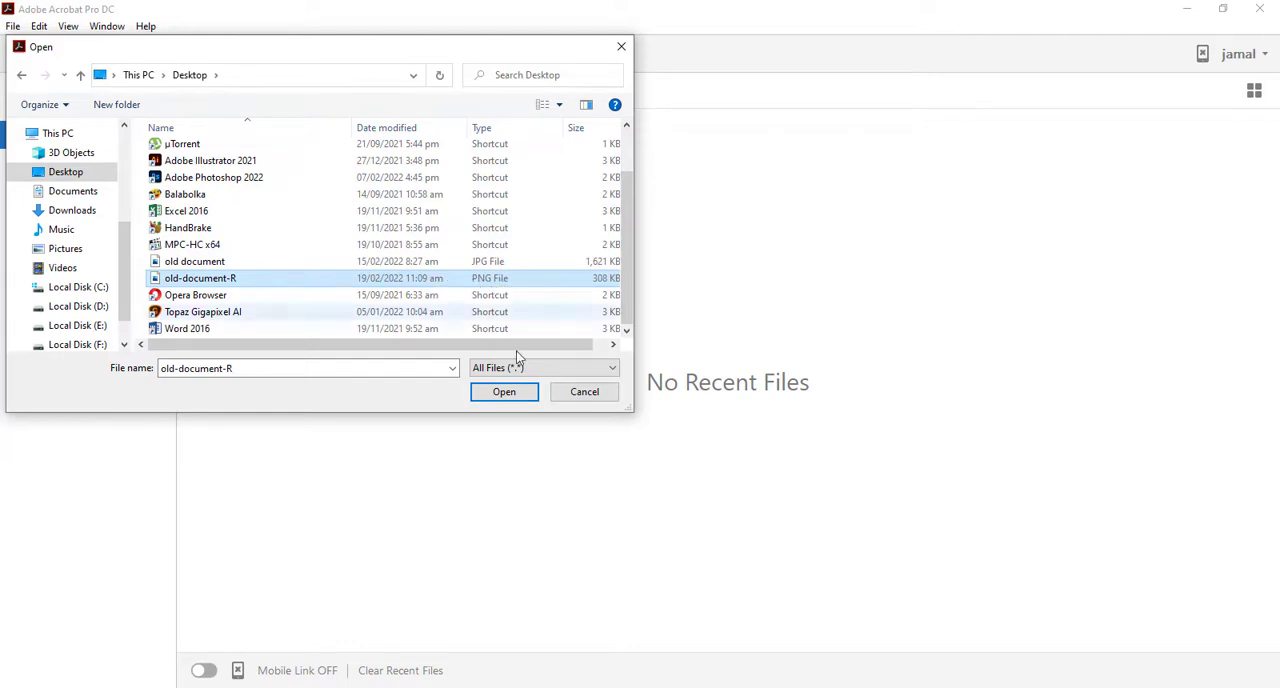
{"action": "left_click", "coordinate": [507, 396]}
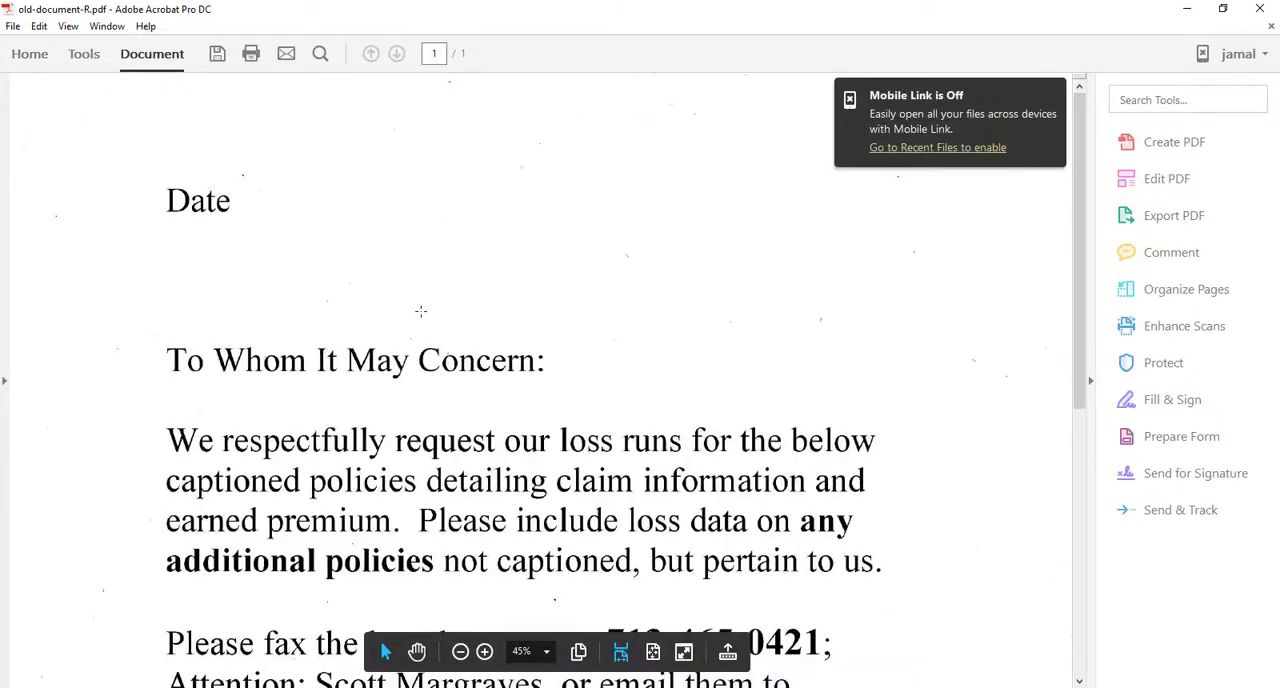
Step: Start editing the scanned page with the Edit PDF tool, agreeing to continue despite its low resolution
{"action": "scroll", "coordinate": [421, 311], "scroll_direction": "down", "scroll_amount": 3}
{"action": "scroll", "coordinate": [421, 311], "scroll_direction": "up", "scroll_amount": 1}
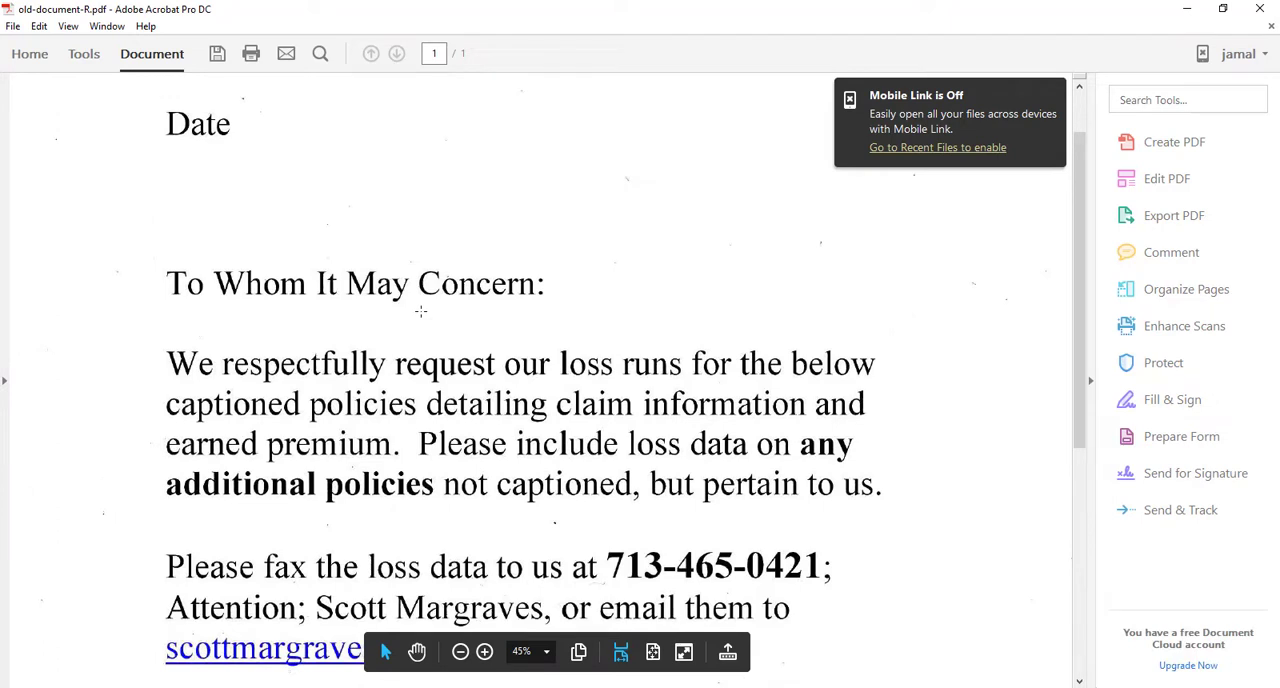
{"action": "left_click", "coordinate": [84, 56]}
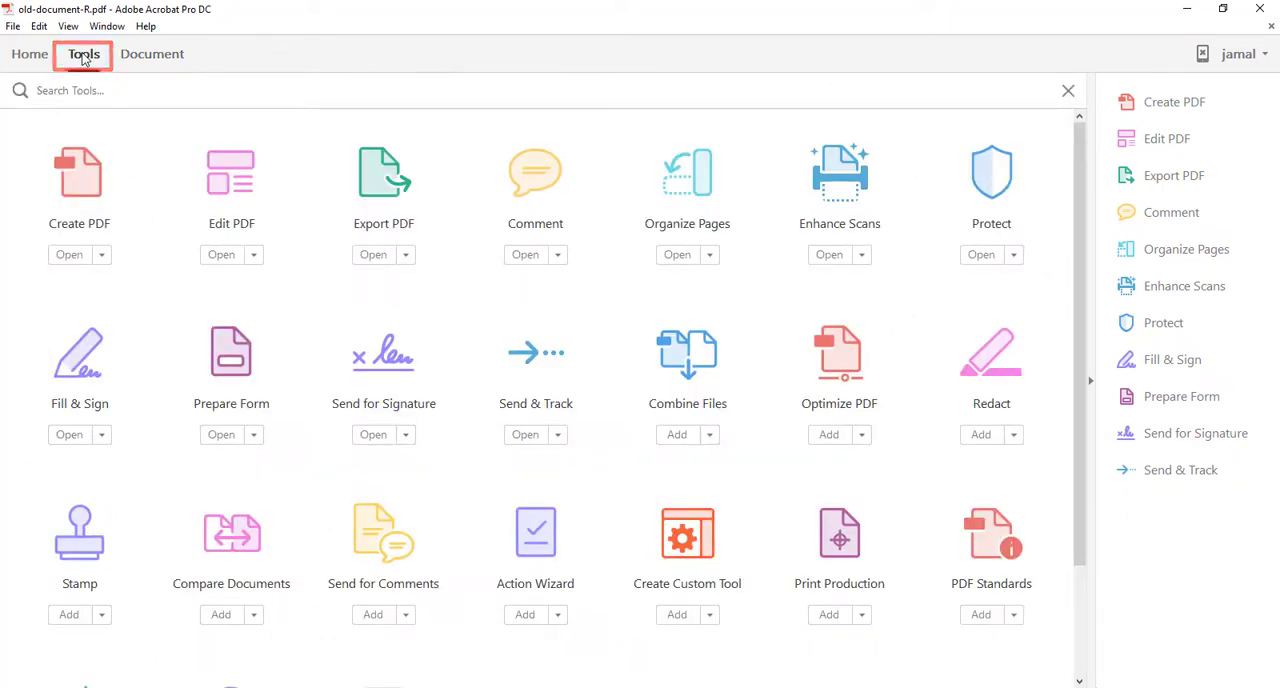
{"action": "left_click", "coordinate": [228, 190]}
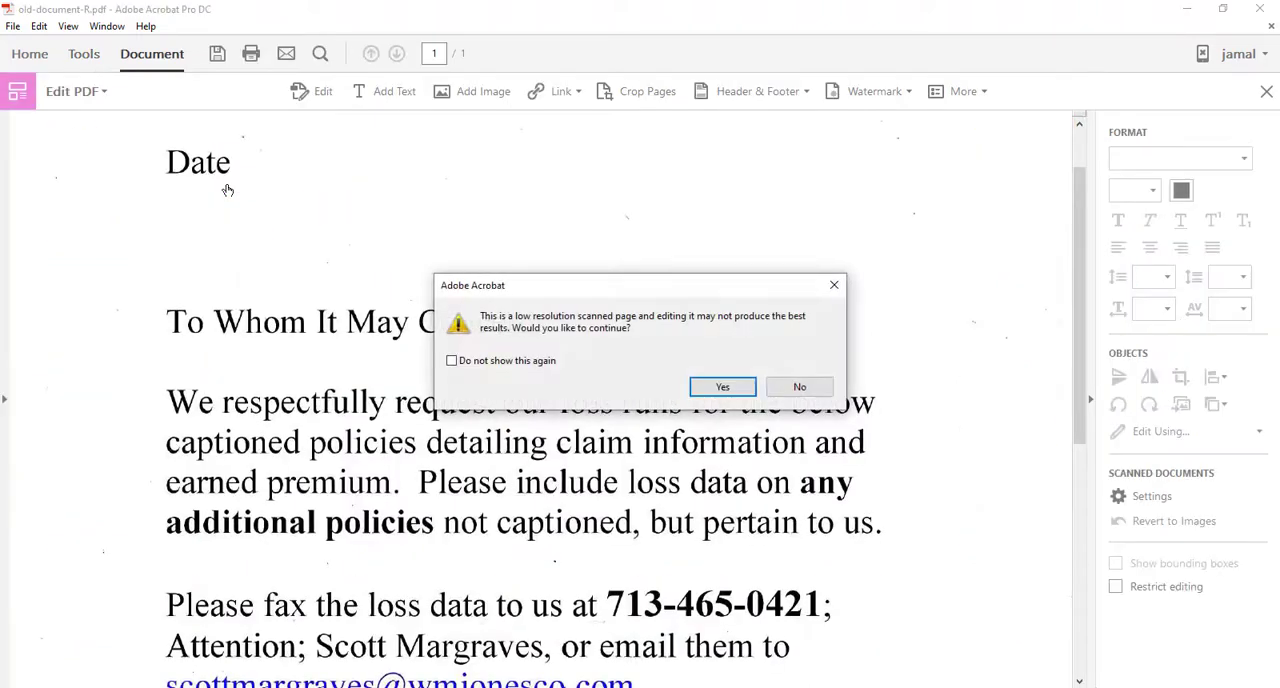
{"action": "left_click", "coordinate": [739, 388]}
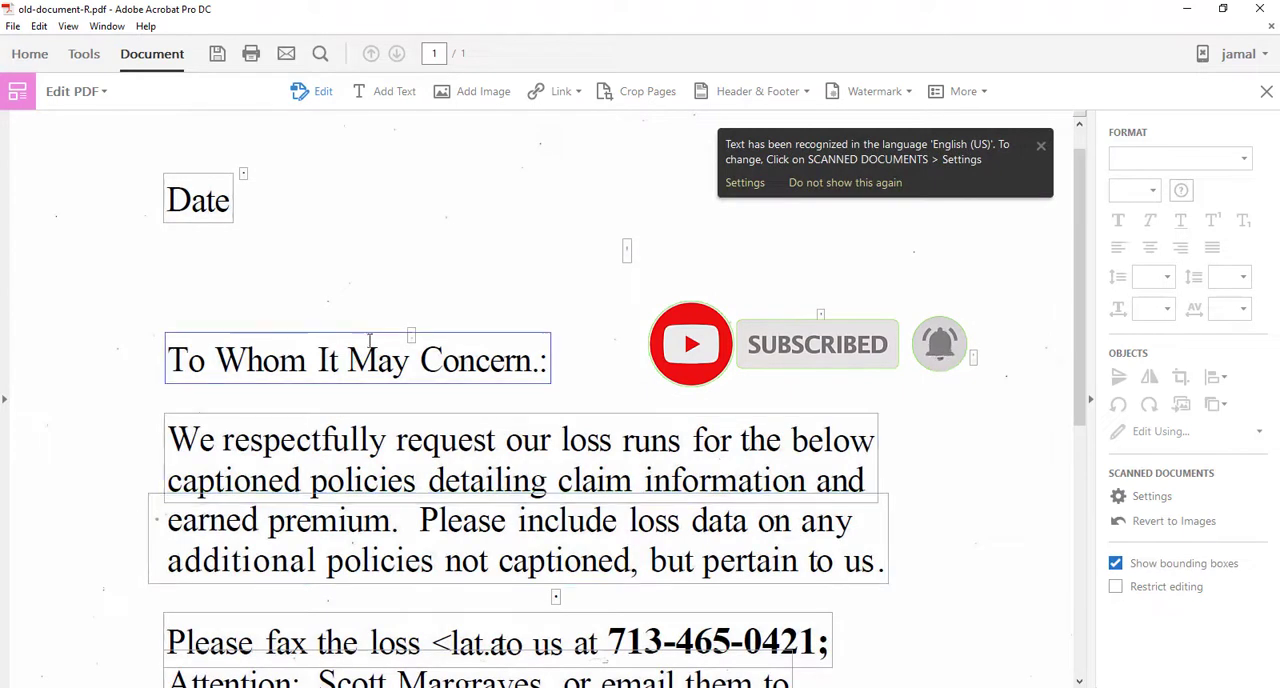
Step: Check that the recognized text of the greeting and the first body paragraph can be selected for editing
{"action": "left_click_drag", "start_coordinate": [188, 362], "coordinate": [533, 362]}
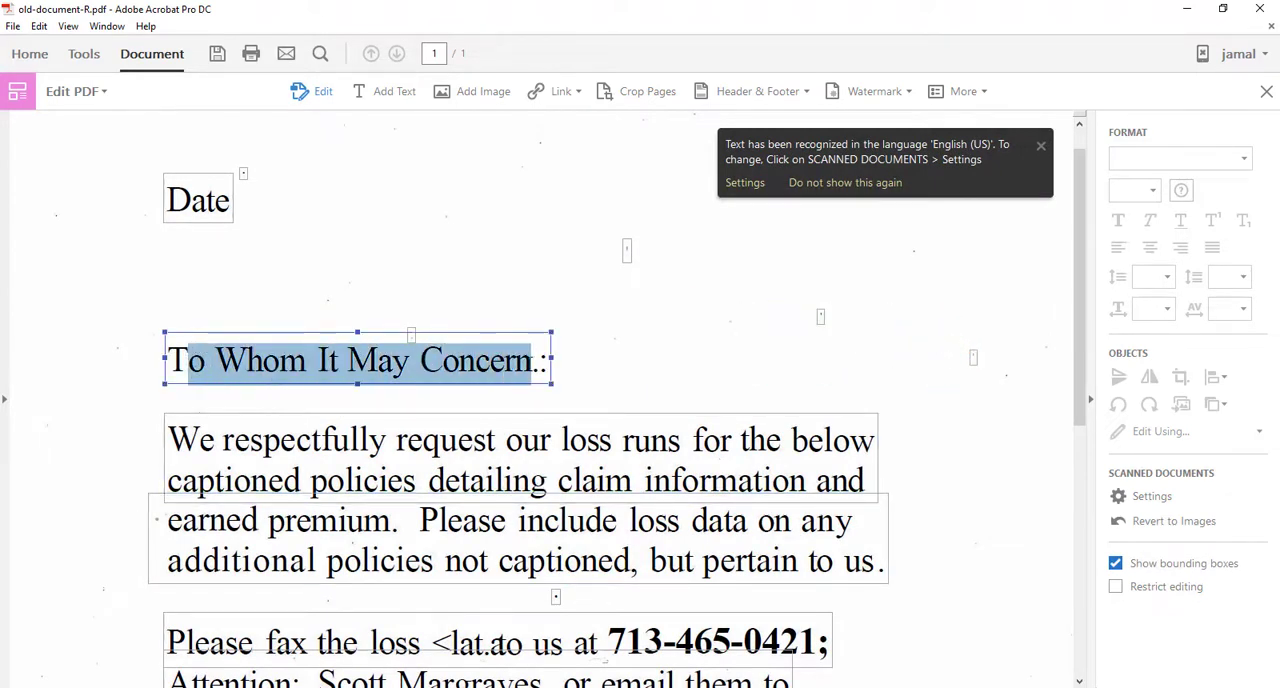
{"action": "scroll", "coordinate": [533, 361], "scroll_direction": "down", "scroll_amount": 5}
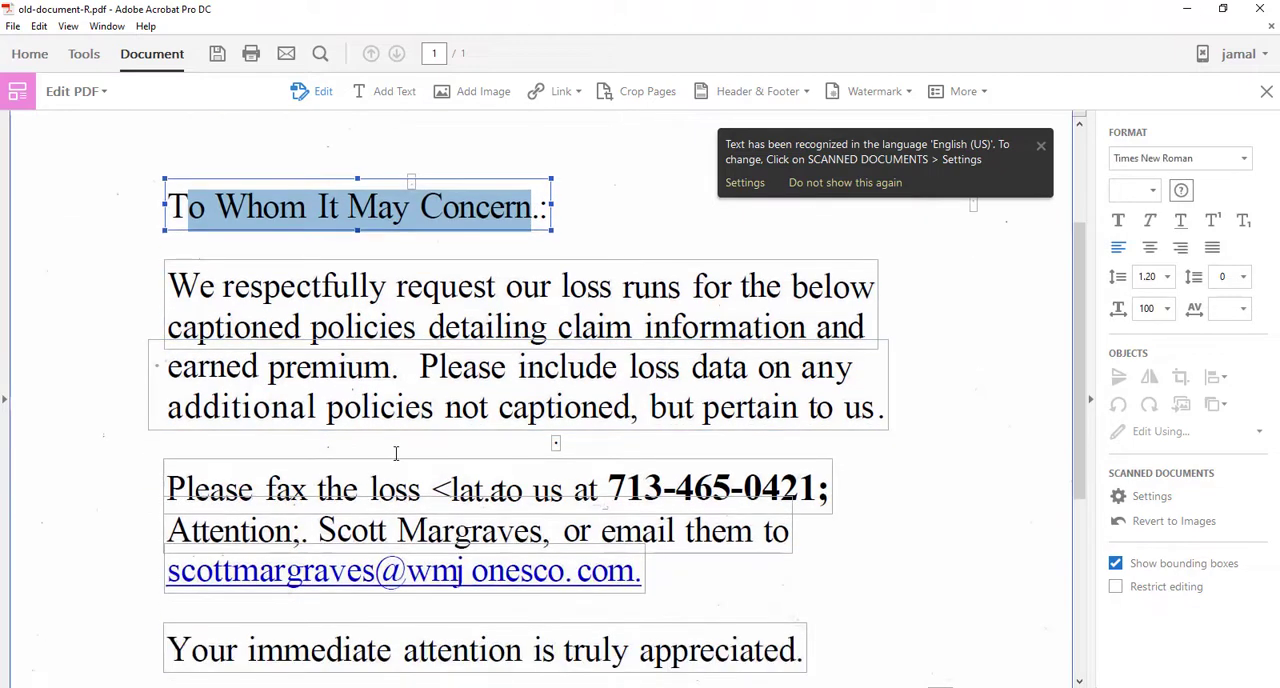
{"action": "scroll", "coordinate": [219, 280], "scroll_direction": "down", "scroll_amount": 2}
{"action": "scroll", "coordinate": [219, 280], "scroll_direction": "up", "scroll_amount": 3}
{"action": "left_click_drag", "start_coordinate": [170, 286], "coordinate": [518, 297]}
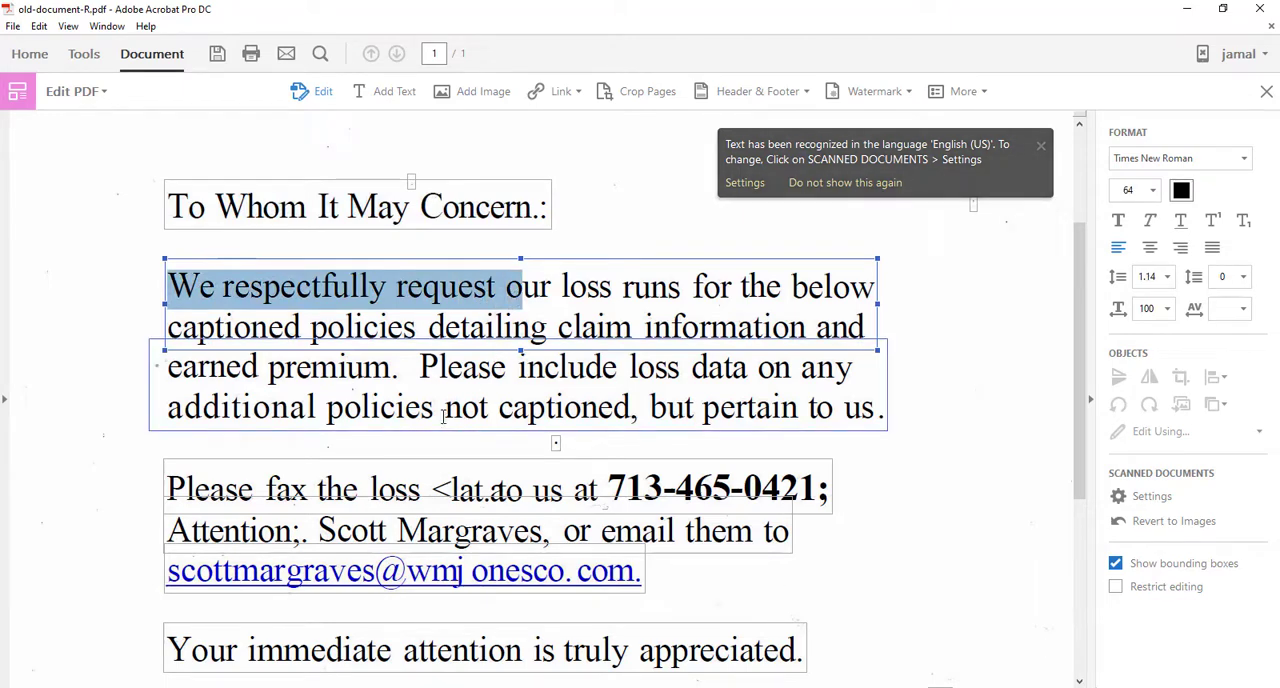
{"action": "left_click", "coordinate": [445, 380]}
Step: Delete the garbled characters "<lat.a" after "Please fax the loss"
{"action": "scroll", "coordinate": [445, 384], "scroll_direction": "down", "scroll_amount": 3}
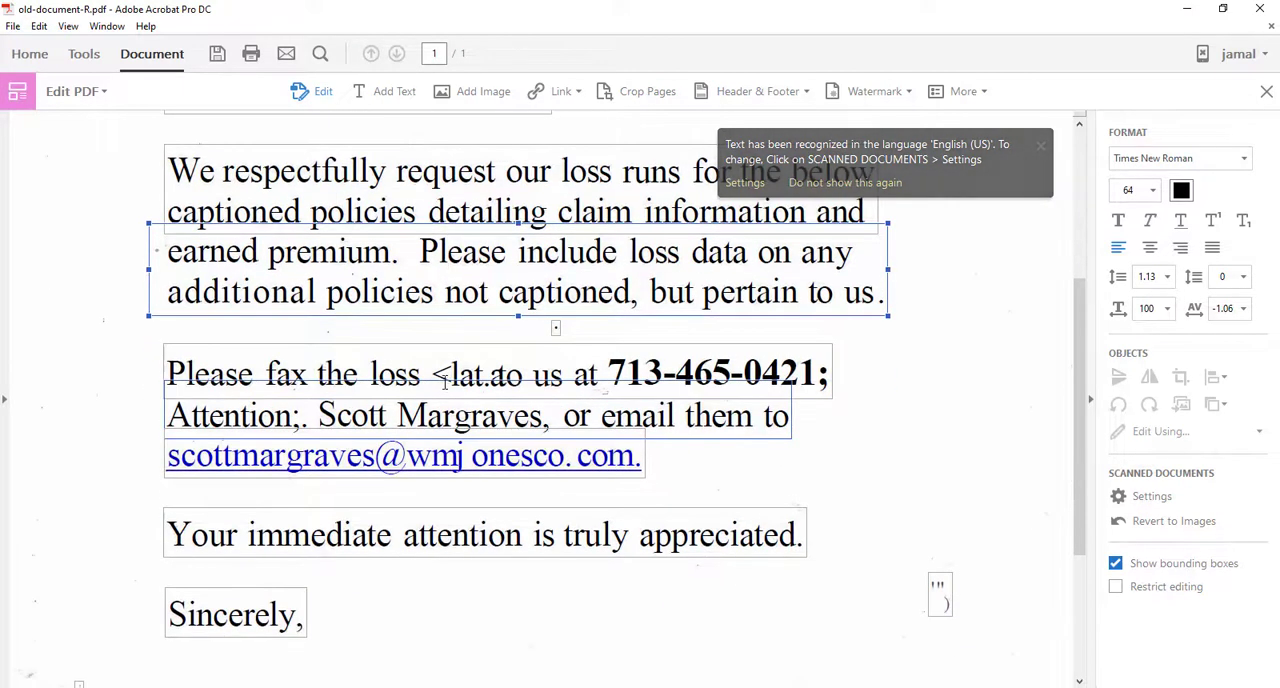
{"action": "left_click_drag", "start_coordinate": [430, 373], "coordinate": [503, 376]}
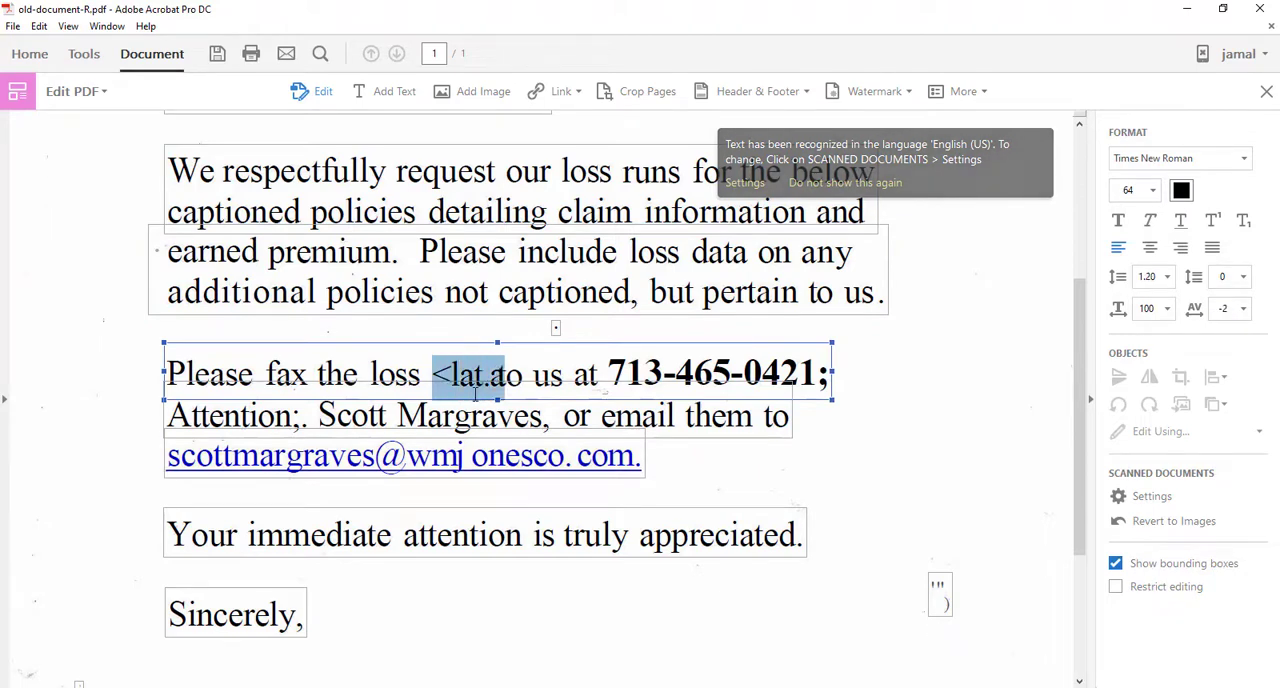
{"action": "key", "text": "Delete"}
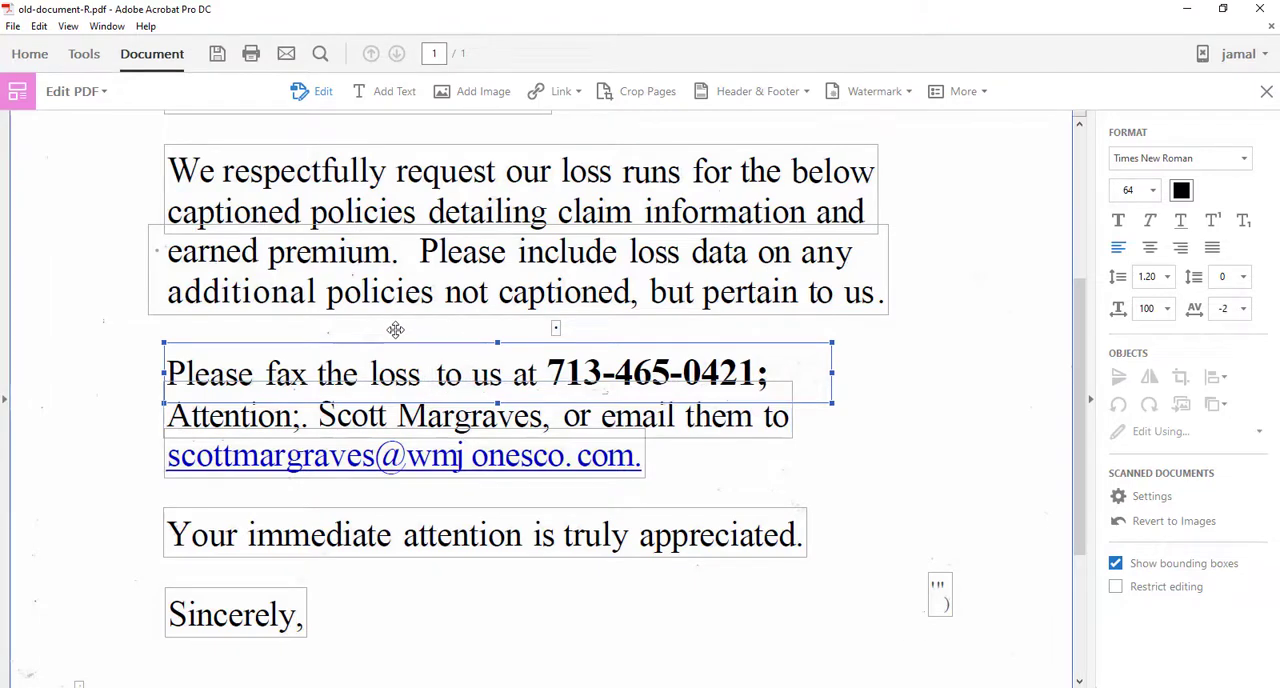
Step: Export the document as a Word Document (*.docx) named old-document-R to the Desktop
{"action": "scroll", "coordinate": [396, 329], "scroll_direction": "up", "scroll_amount": 2}
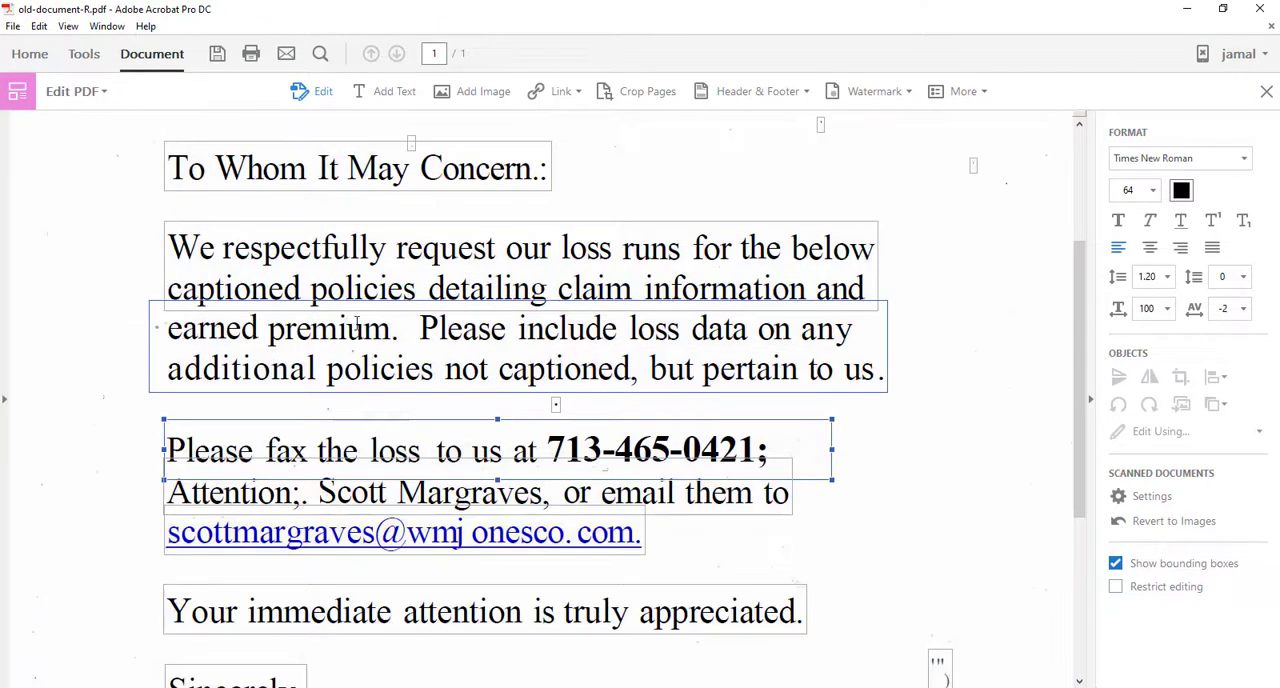
{"action": "left_click", "coordinate": [12, 30]}
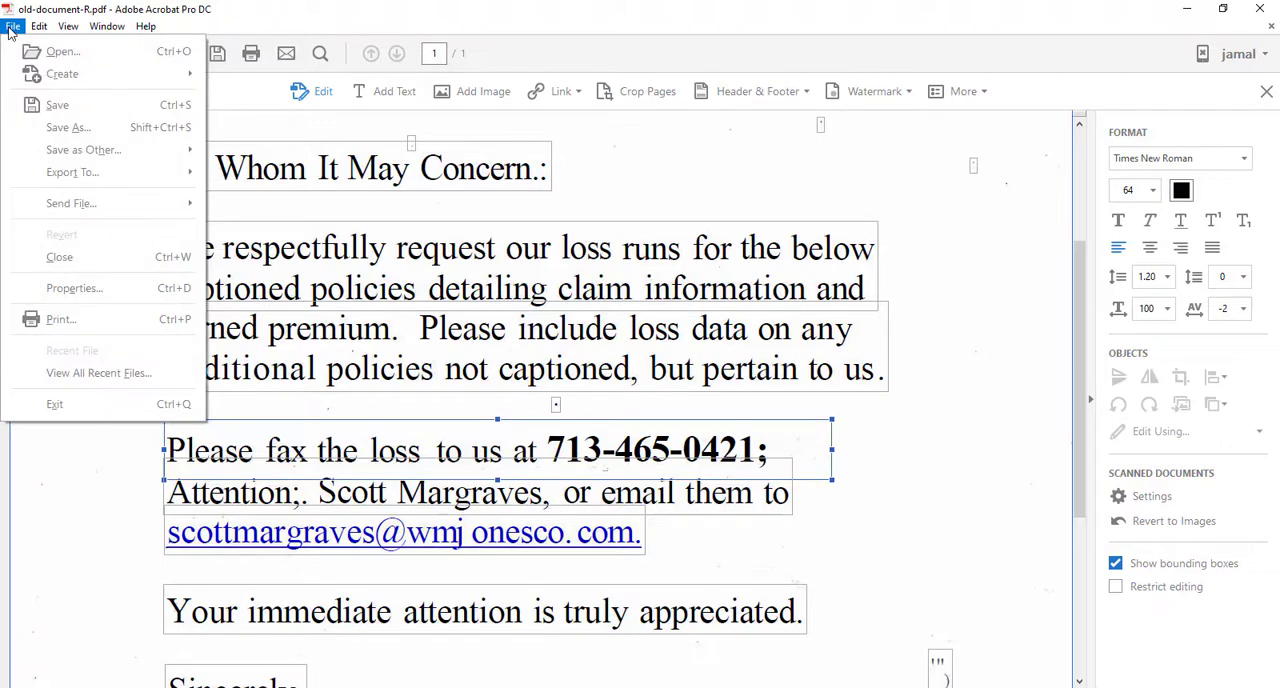
{"action": "left_click", "coordinate": [12, 30]}
{"action": "left_click", "coordinate": [12, 28]}
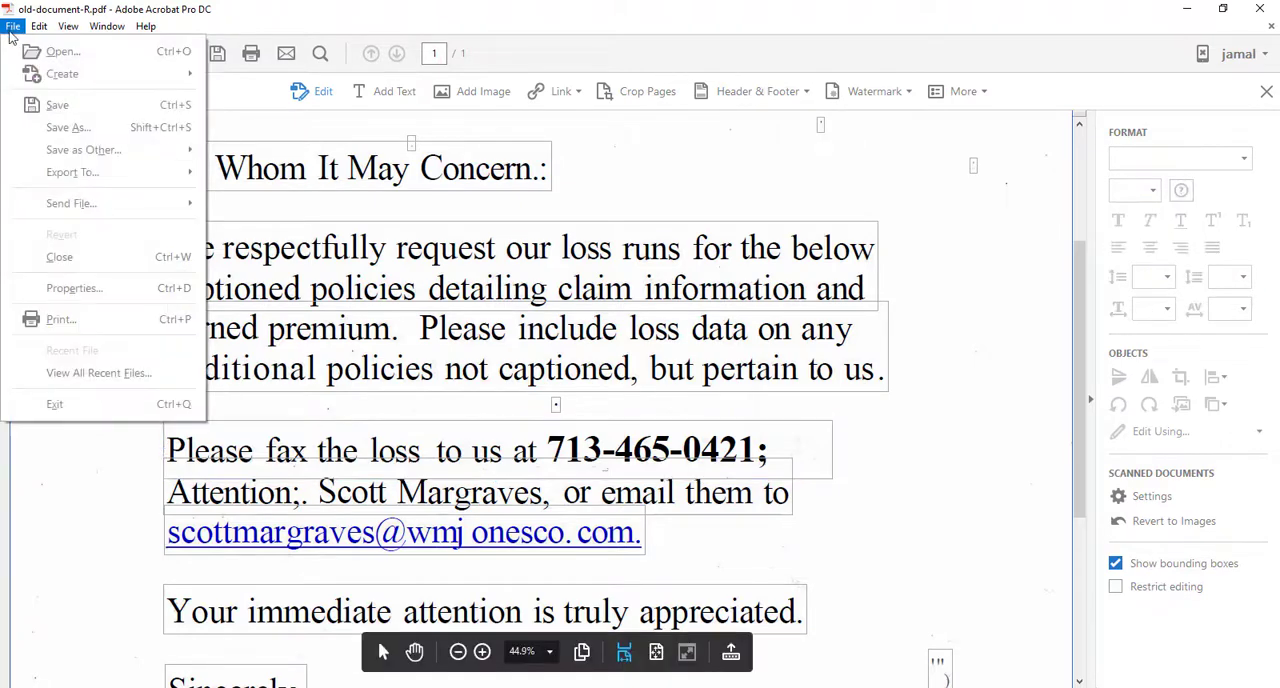
{"action": "mouse_move", "coordinate": [68, 211]}
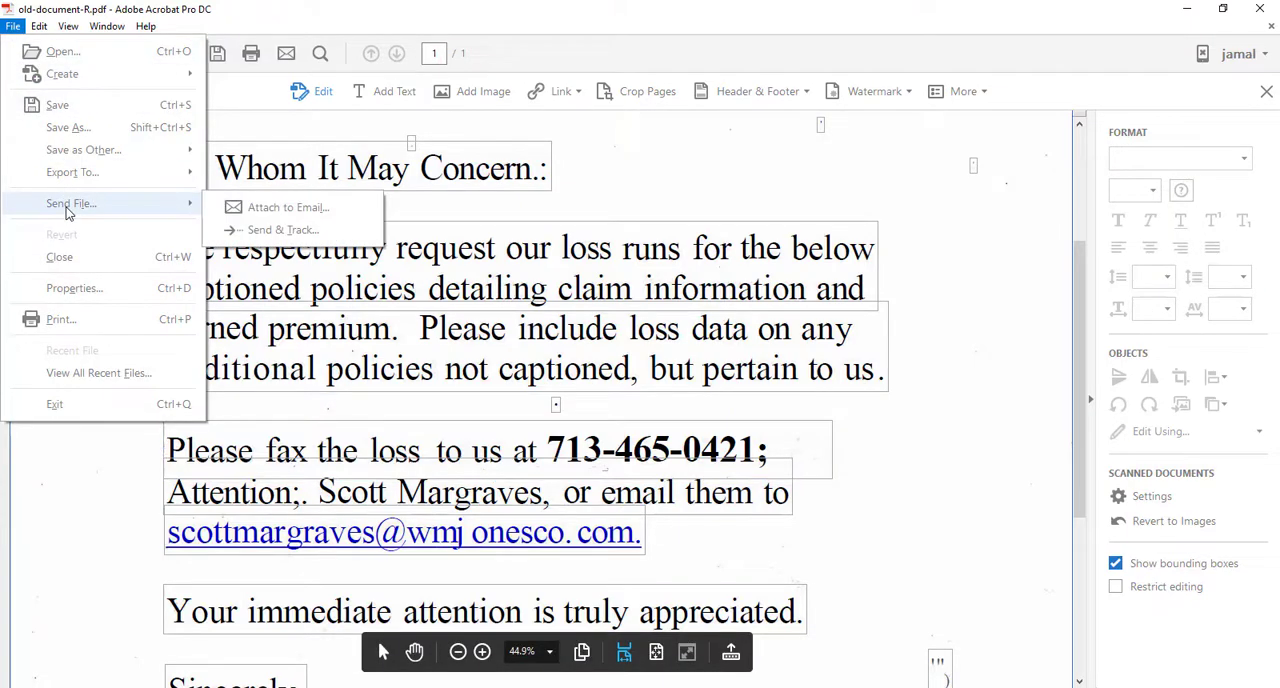
{"action": "mouse_move", "coordinate": [80, 172]}
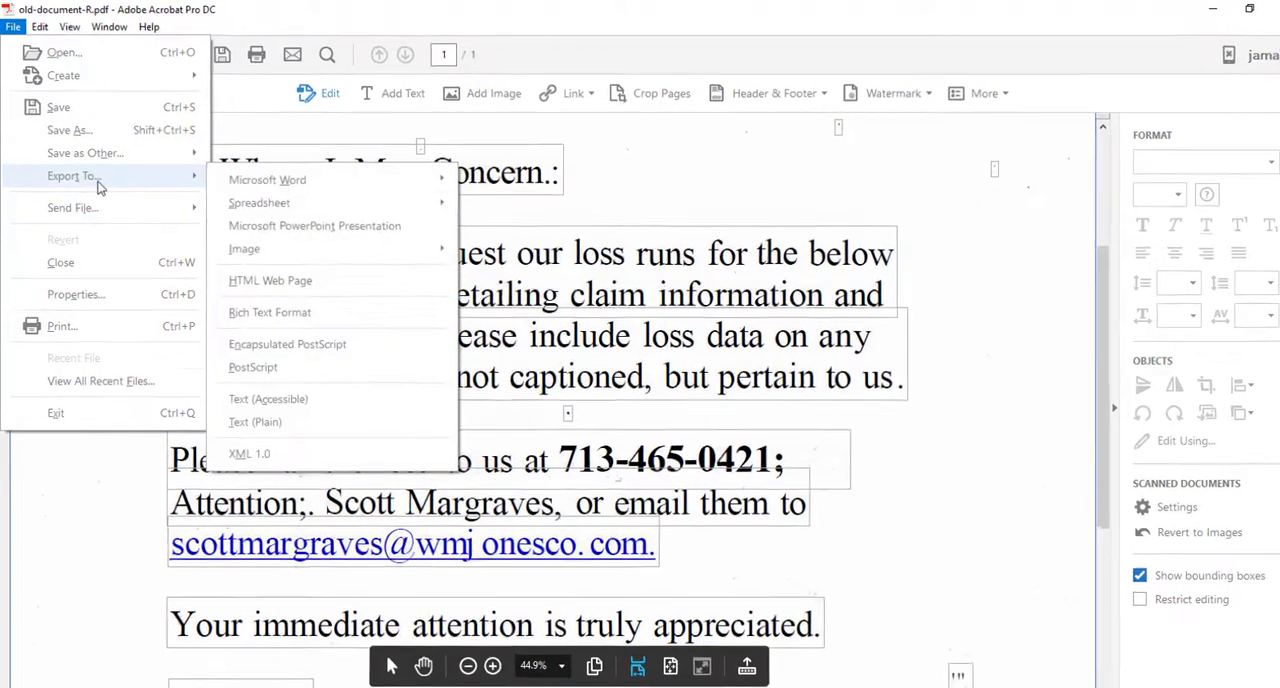
{"action": "mouse_move", "coordinate": [298, 178]}
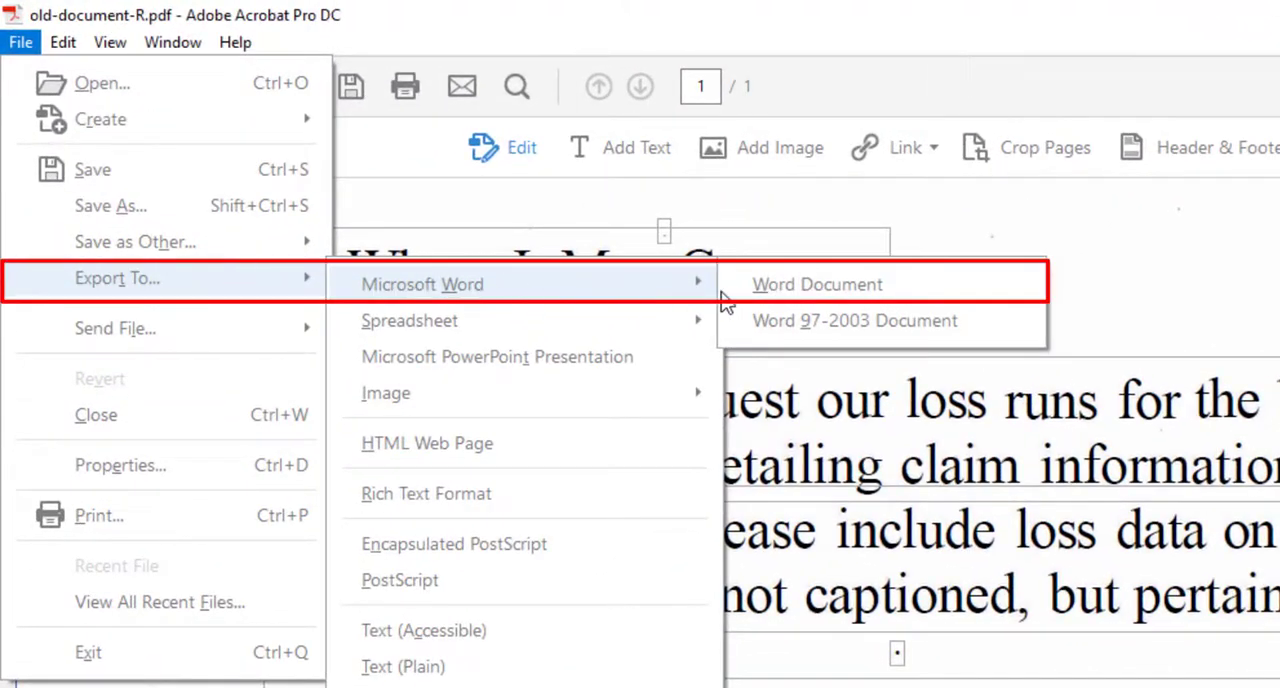
{"action": "left_click", "coordinate": [860, 288]}
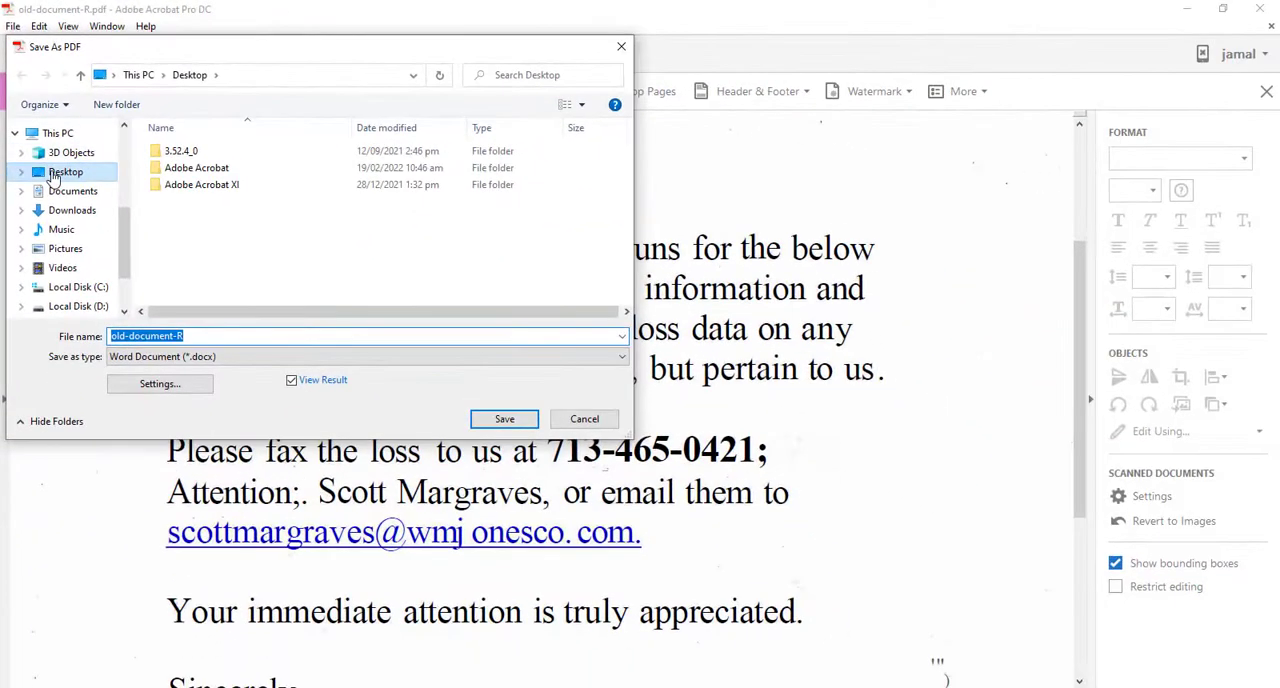
{"action": "left_click", "coordinate": [63, 175]}
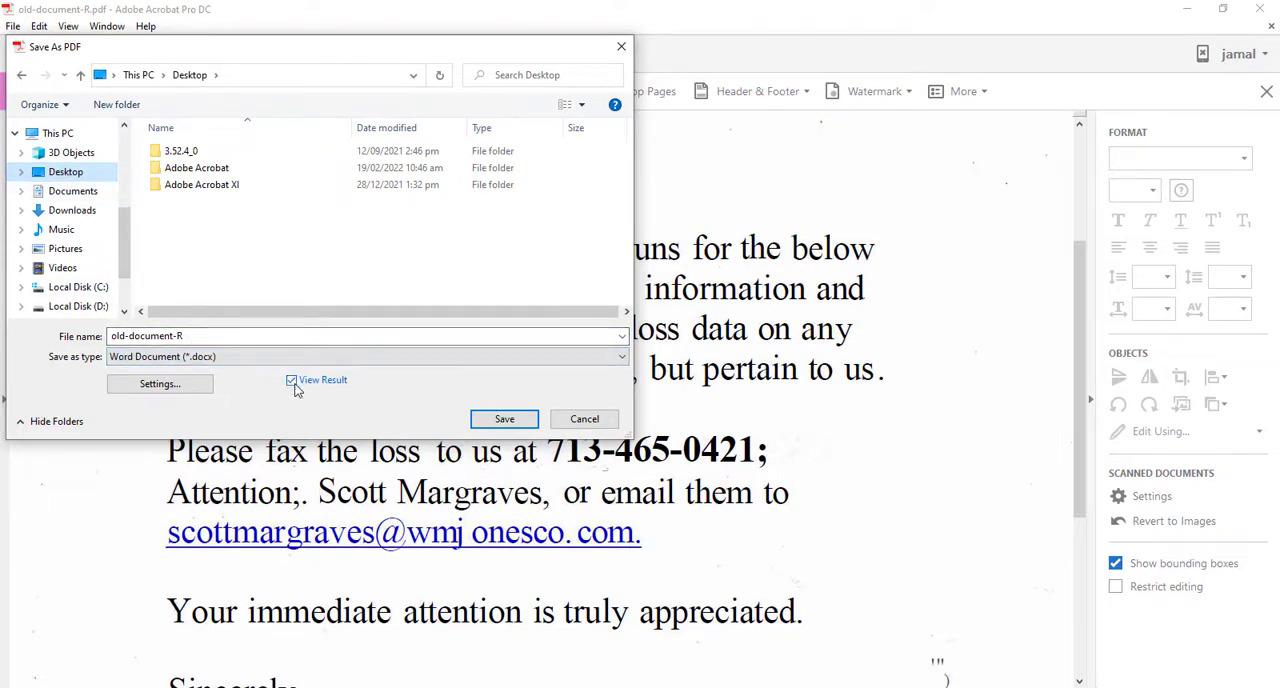
{"action": "left_click", "coordinate": [507, 420]}
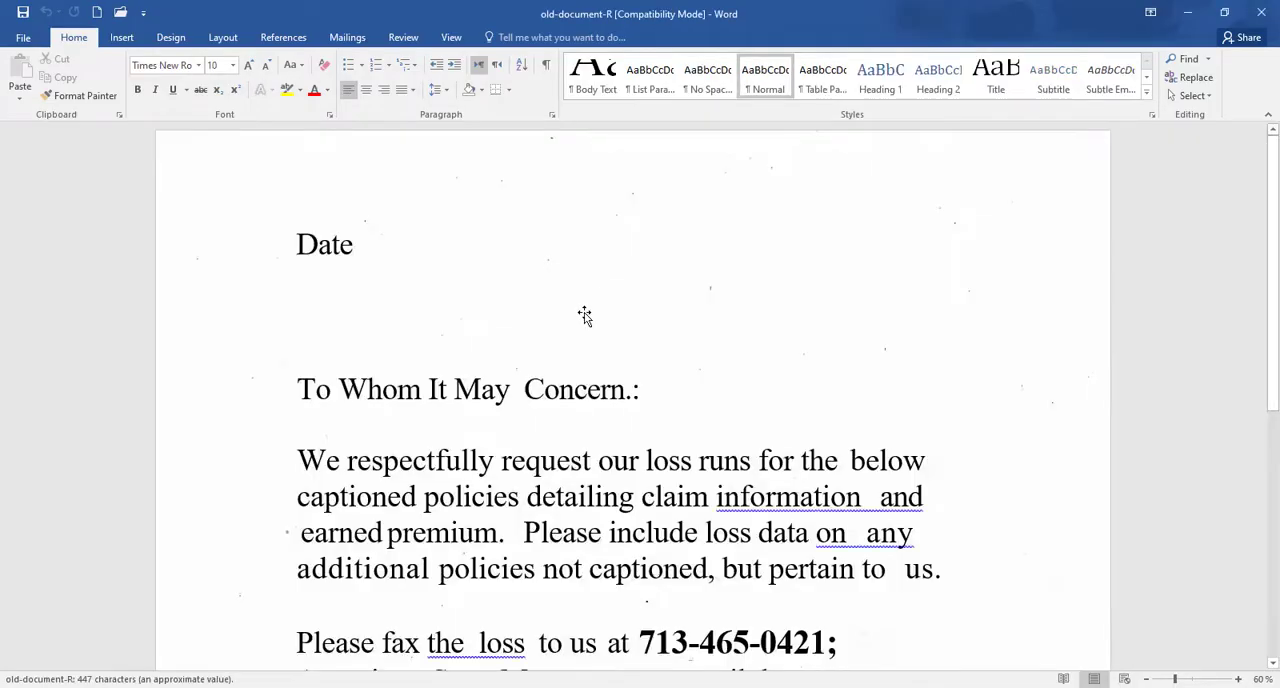
Step: Accept the suggested spacing corrections for "information and", "on any" and "to us" in the first body paragraph
{"action": "scroll", "coordinate": [540, 323], "scroll_direction": "down", "scroll_amount": 1}
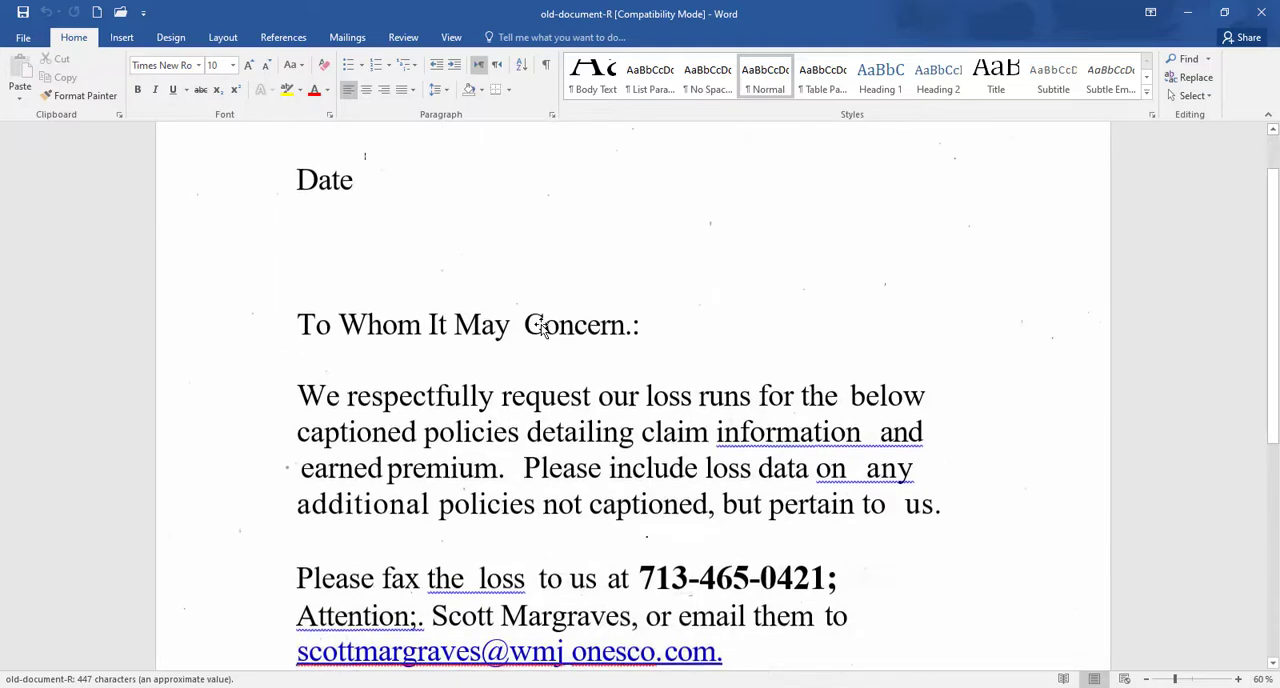
{"action": "scroll", "coordinate": [540, 323], "scroll_direction": "down", "scroll_amount": 2, "text": "ctrl"}
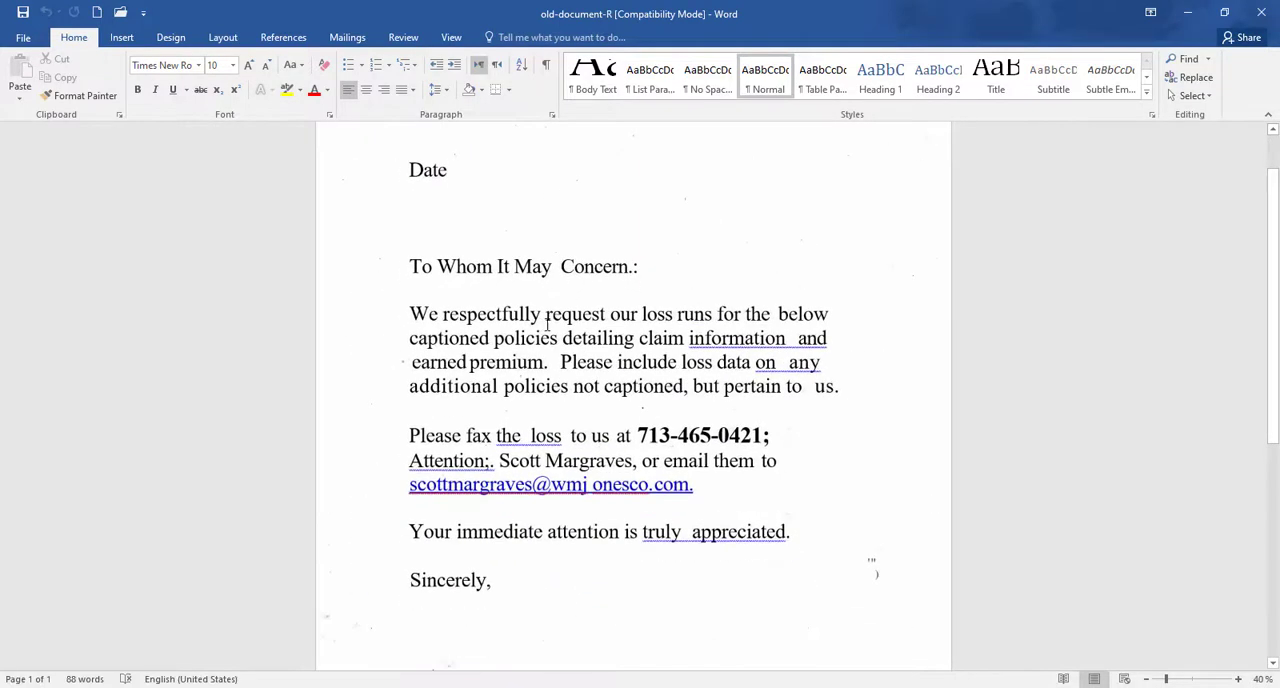
{"action": "right_click", "coordinate": [786, 340]}
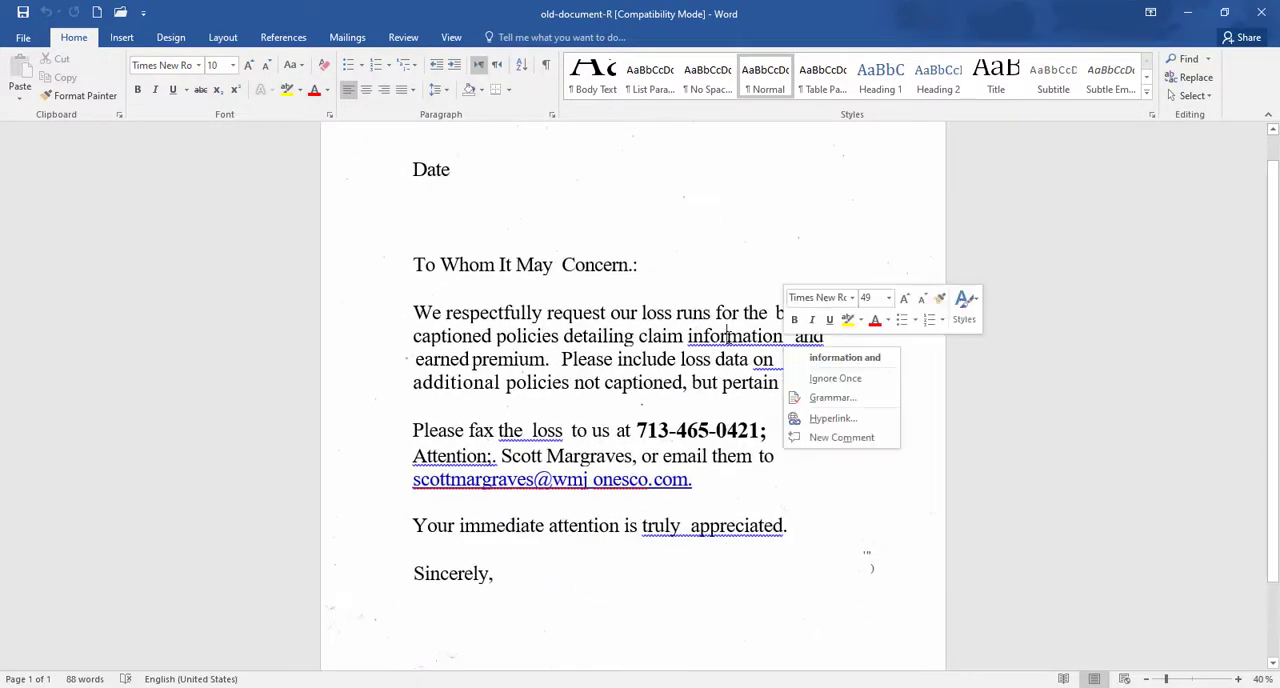
{"action": "left_click", "coordinate": [818, 360]}
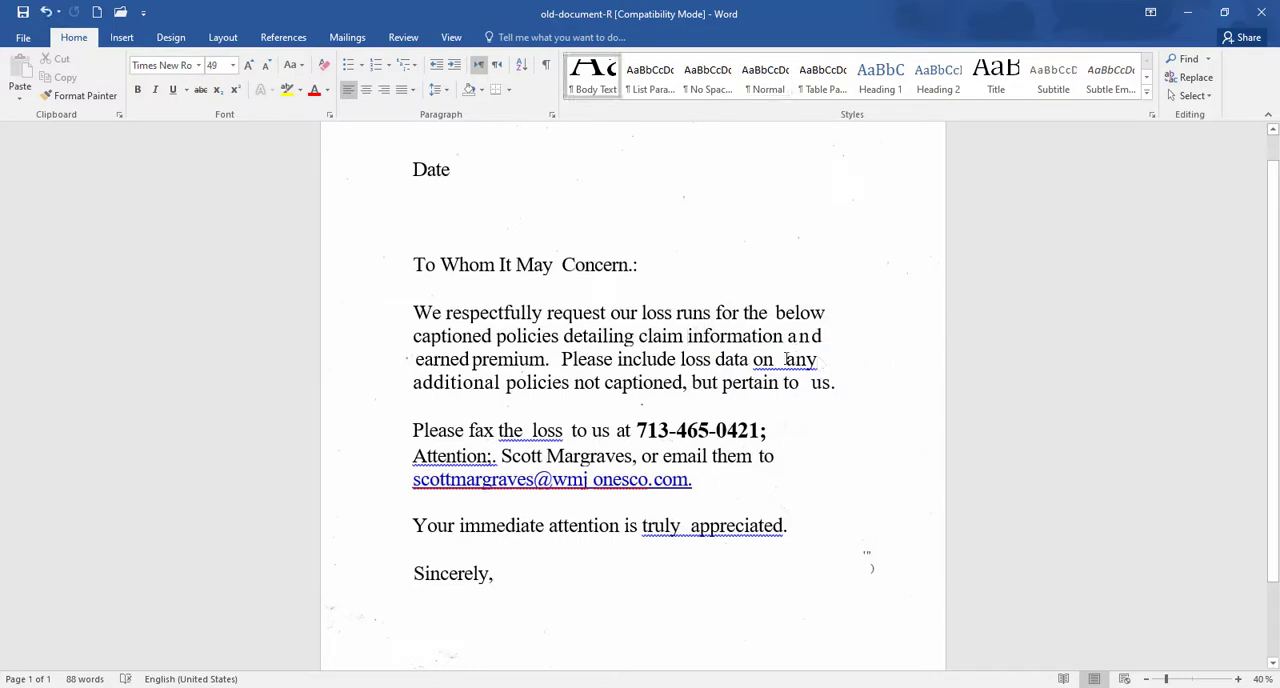
{"action": "right_click", "coordinate": [776, 361]}
{"action": "left_click", "coordinate": [812, 381]}
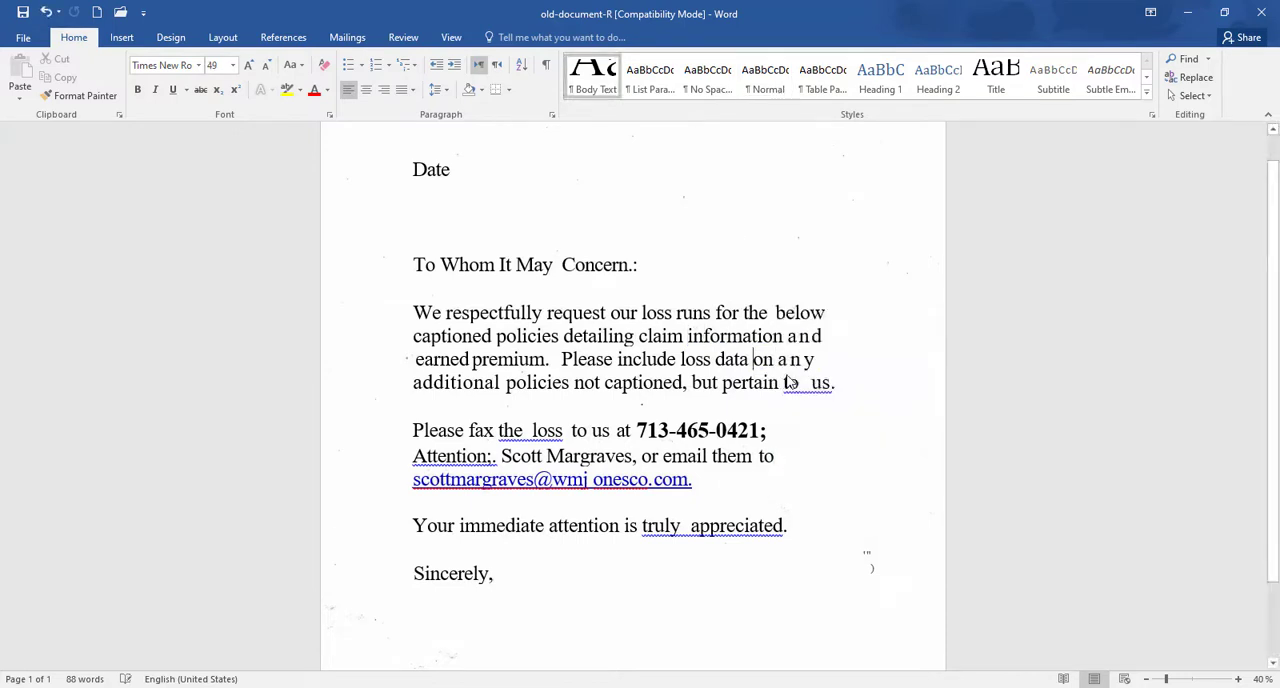
{"action": "right_click", "coordinate": [804, 386]}
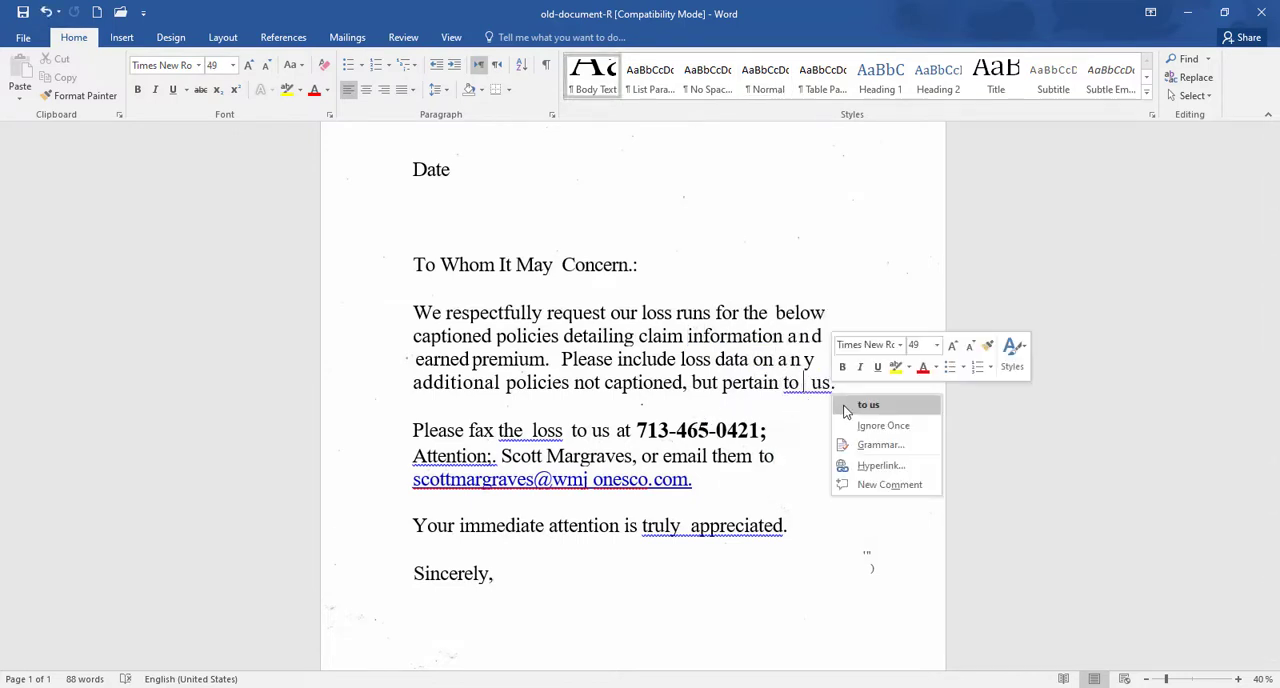
{"action": "left_click", "coordinate": [842, 410]}
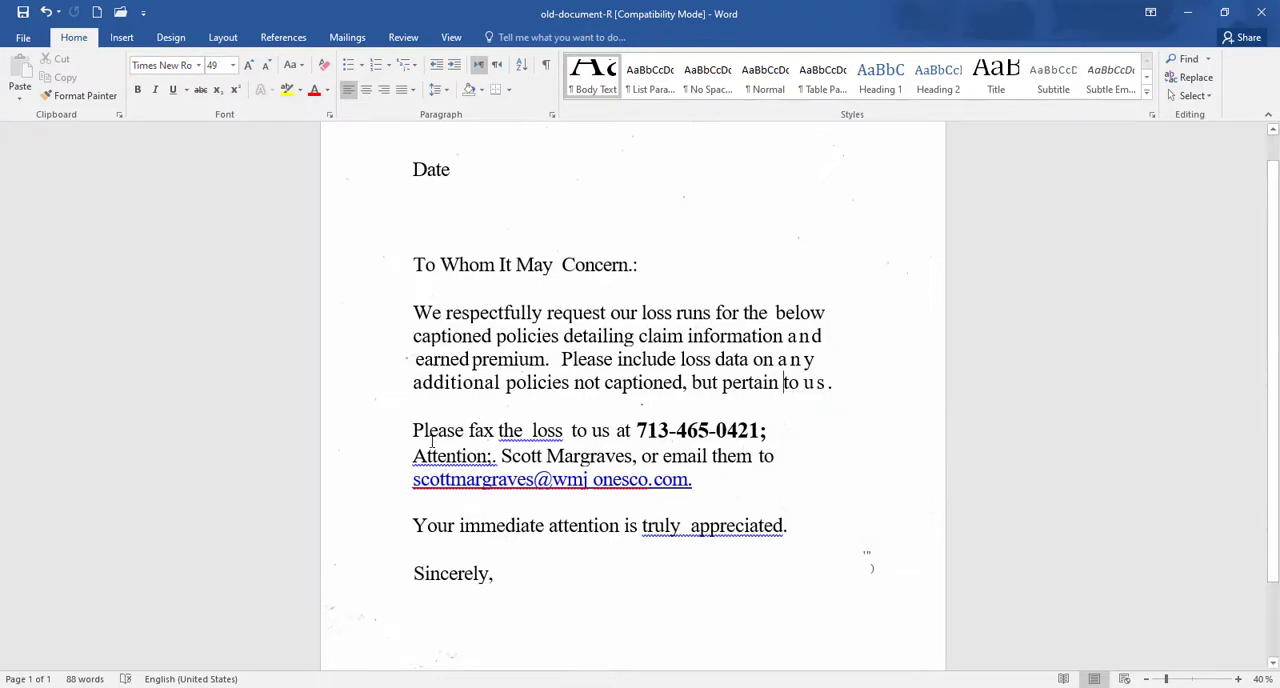
Step: Accept the suggested spacing correction for "the loss" in the sentence starting "Please fax"
{"action": "right_click", "coordinate": [536, 433]}
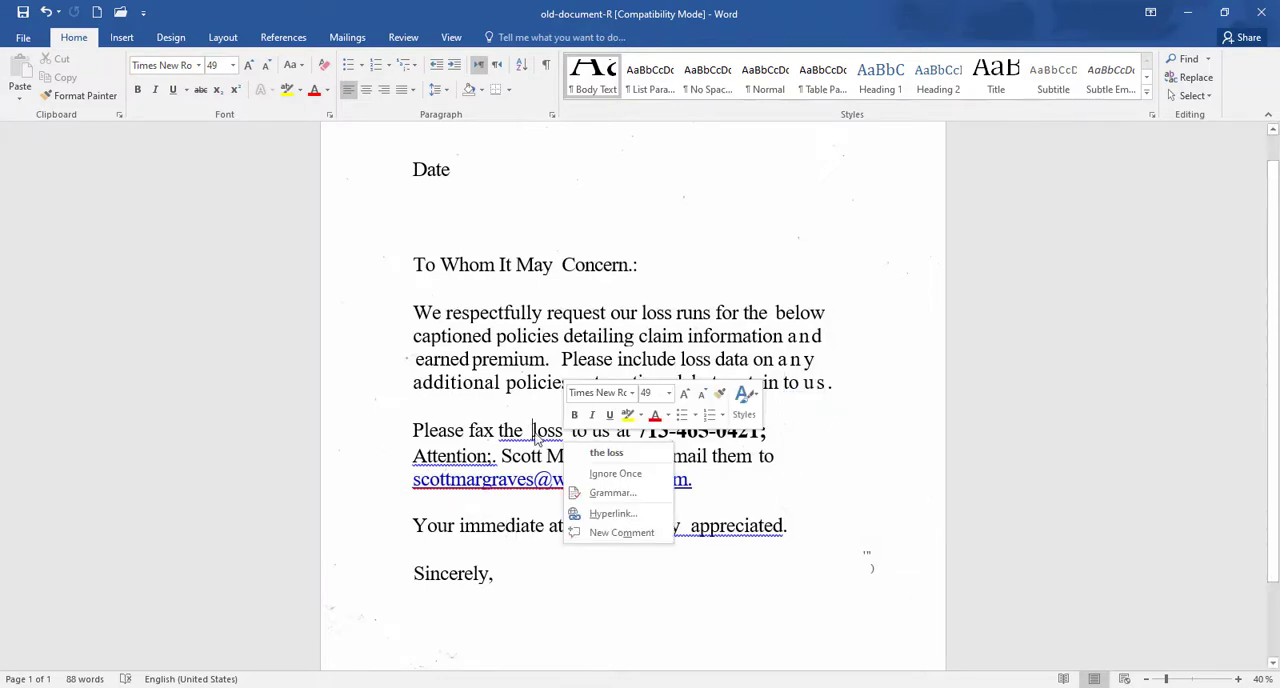
{"action": "left_click", "coordinate": [600, 453]}
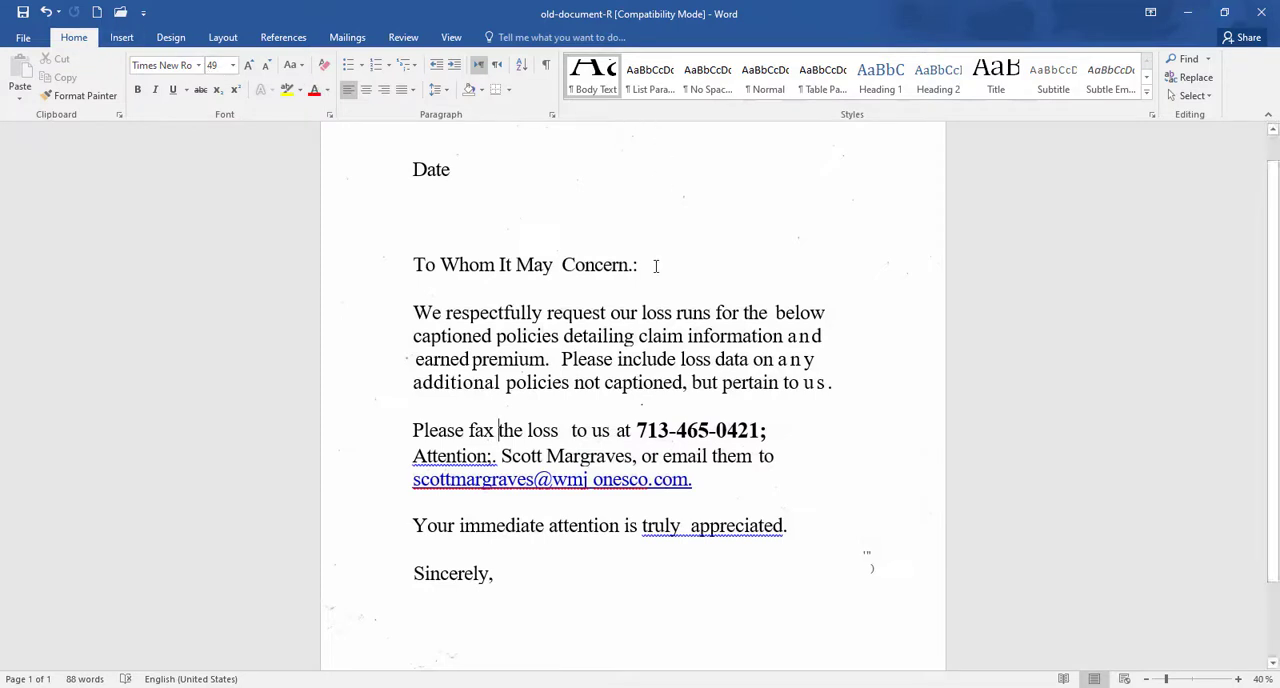
{"action": "left_click_drag", "start_coordinate": [531, 320], "coordinate": [826, 316]}
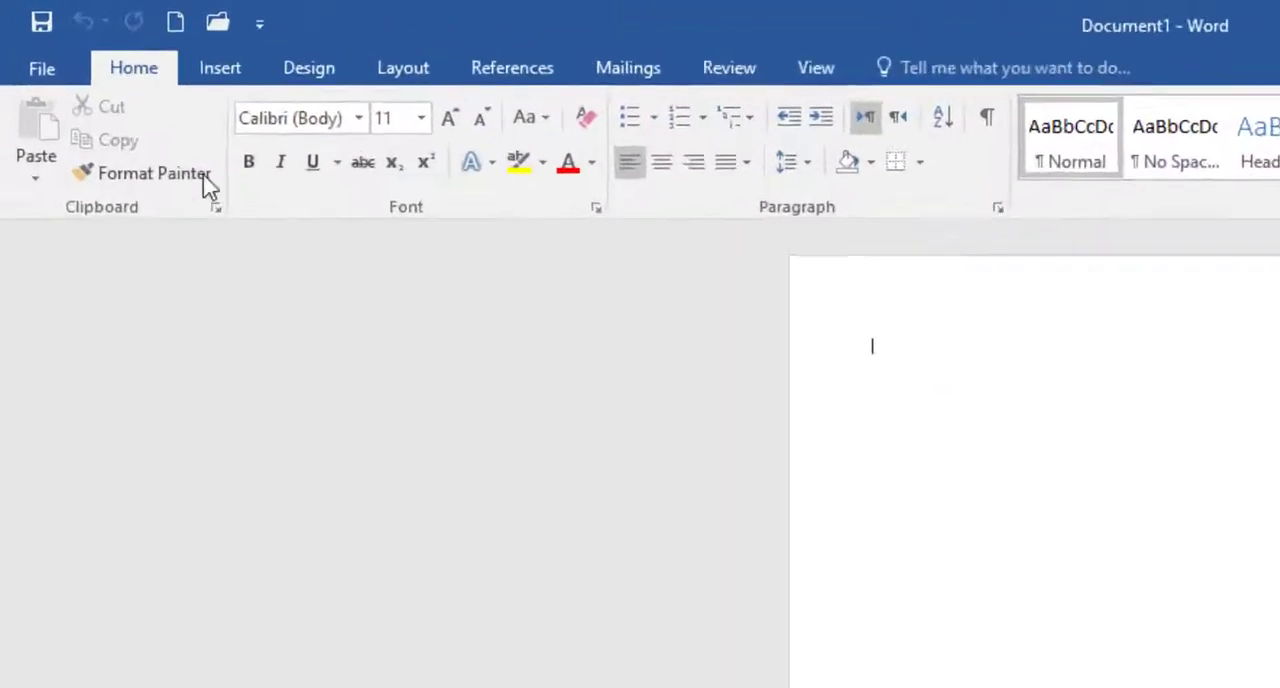
Step: Insert the picture old-document-R from the Desktop into the blank document
{"action": "left_click", "coordinate": [268, 87]}
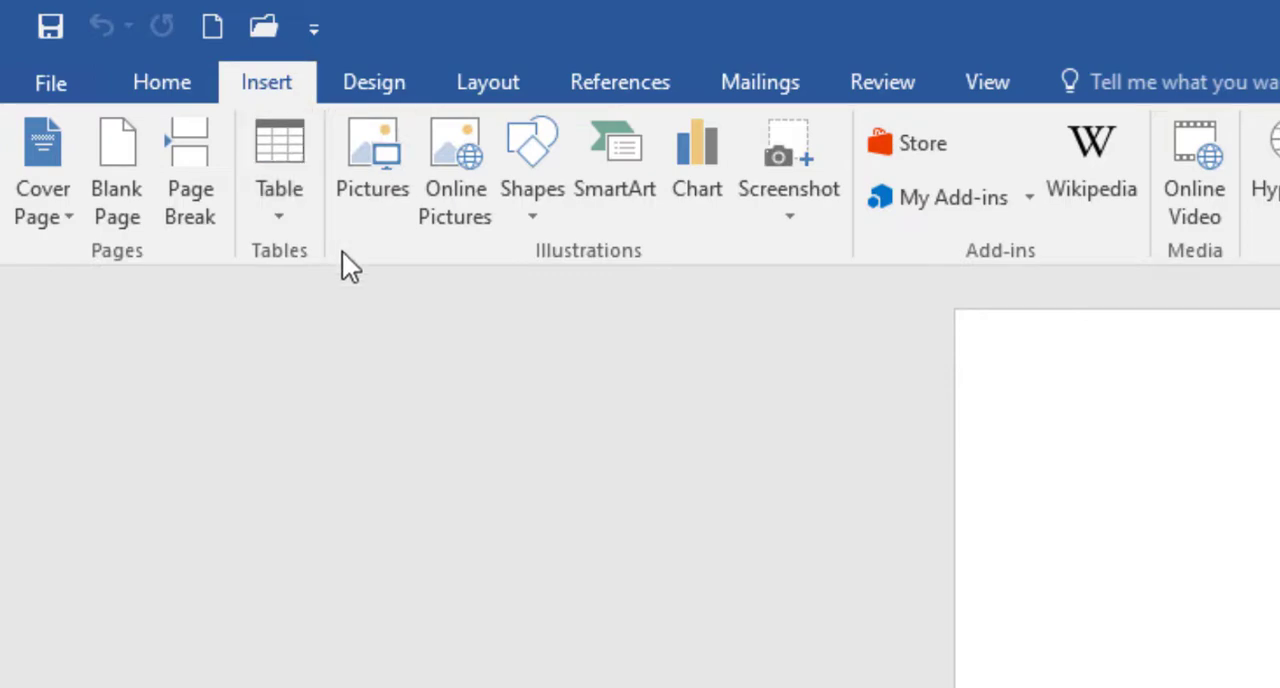
{"action": "left_click", "coordinate": [392, 208]}
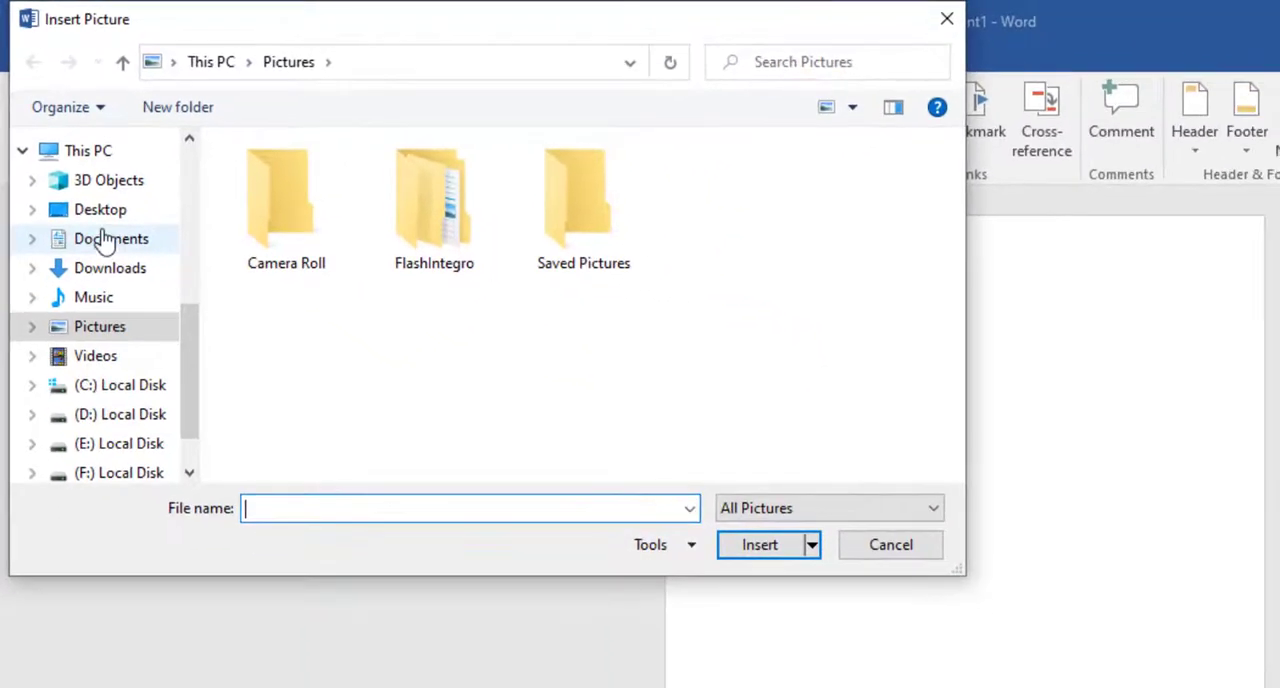
{"action": "left_click", "coordinate": [100, 217]}
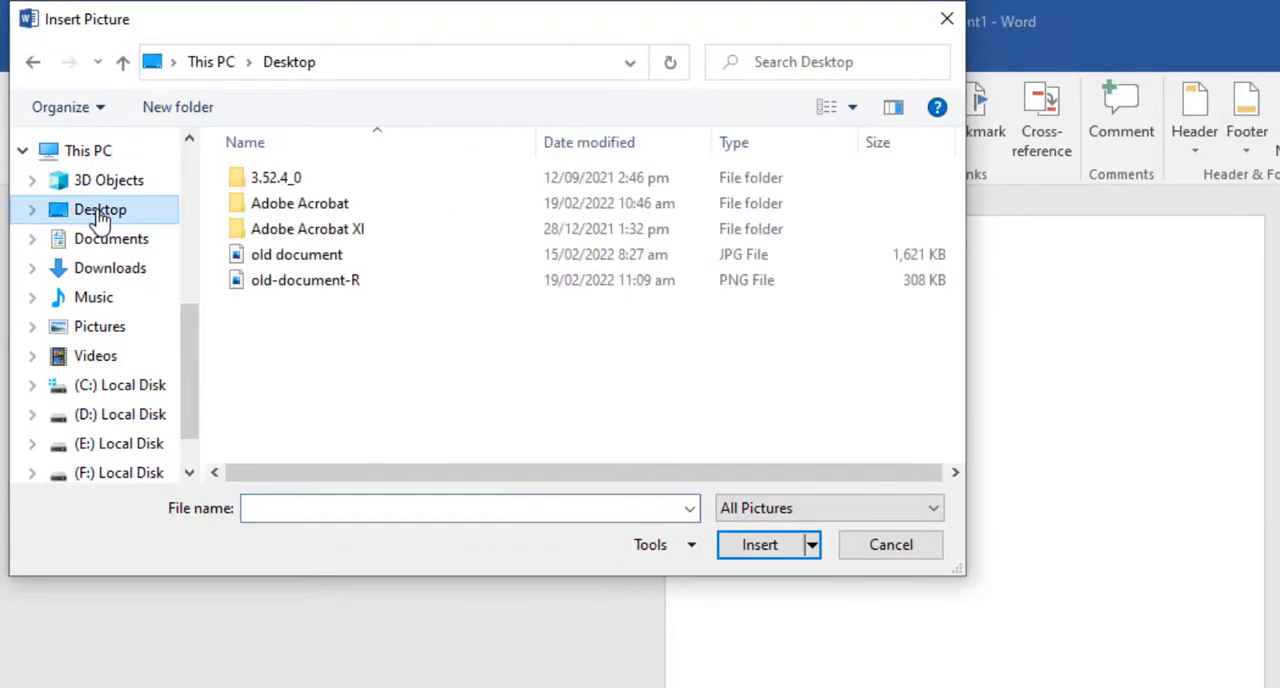
{"action": "left_click", "coordinate": [297, 282]}
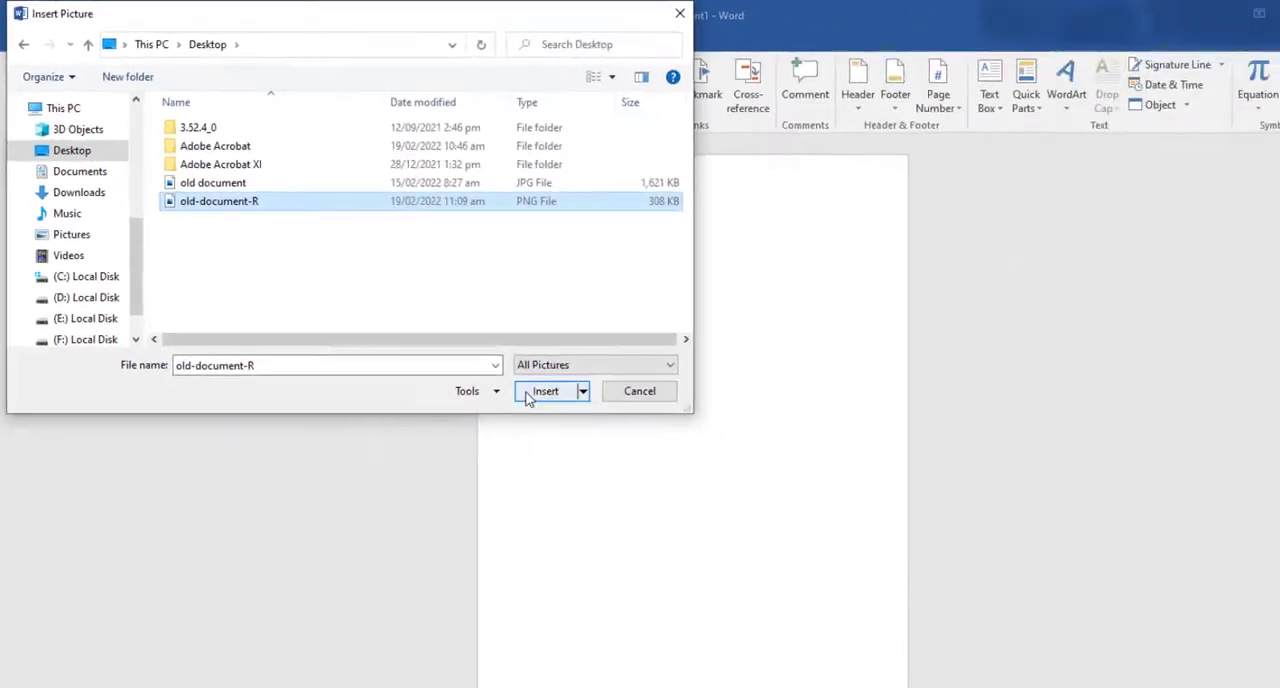
{"action": "left_click", "coordinate": [530, 396]}
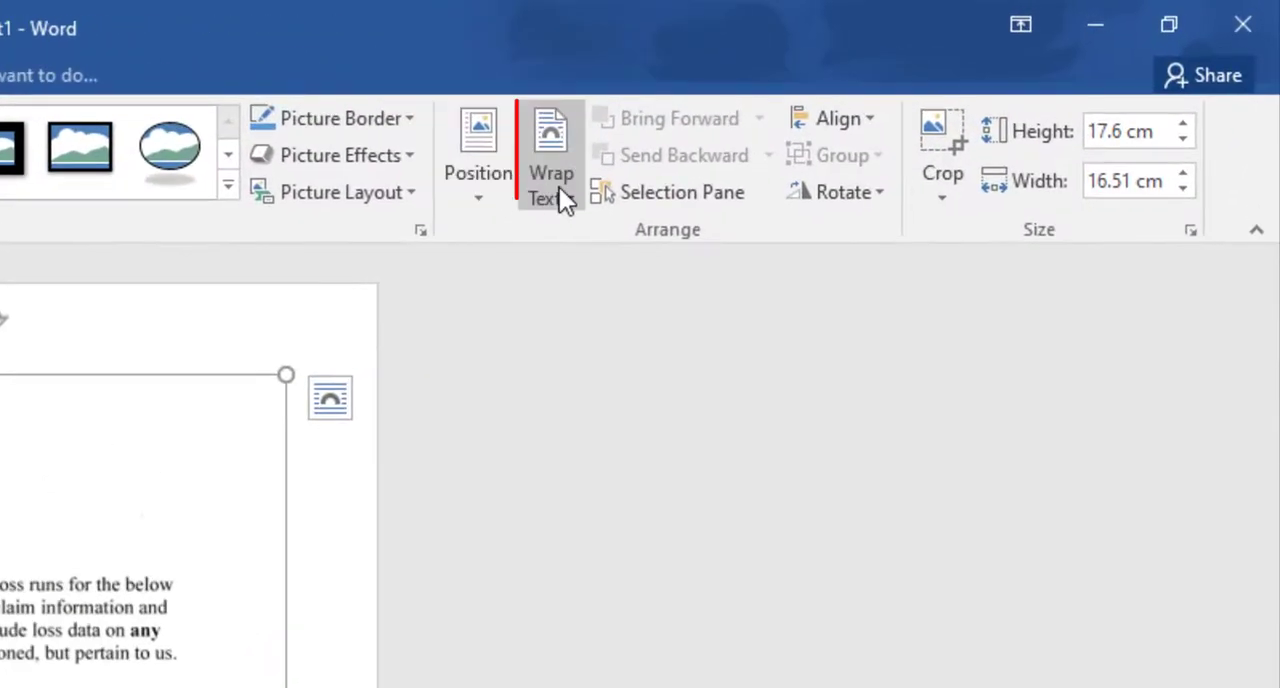
Step: Set the picture's text wrapping to In Front of Text and reposition it on the page
{"action": "left_click", "coordinate": [920, 97]}
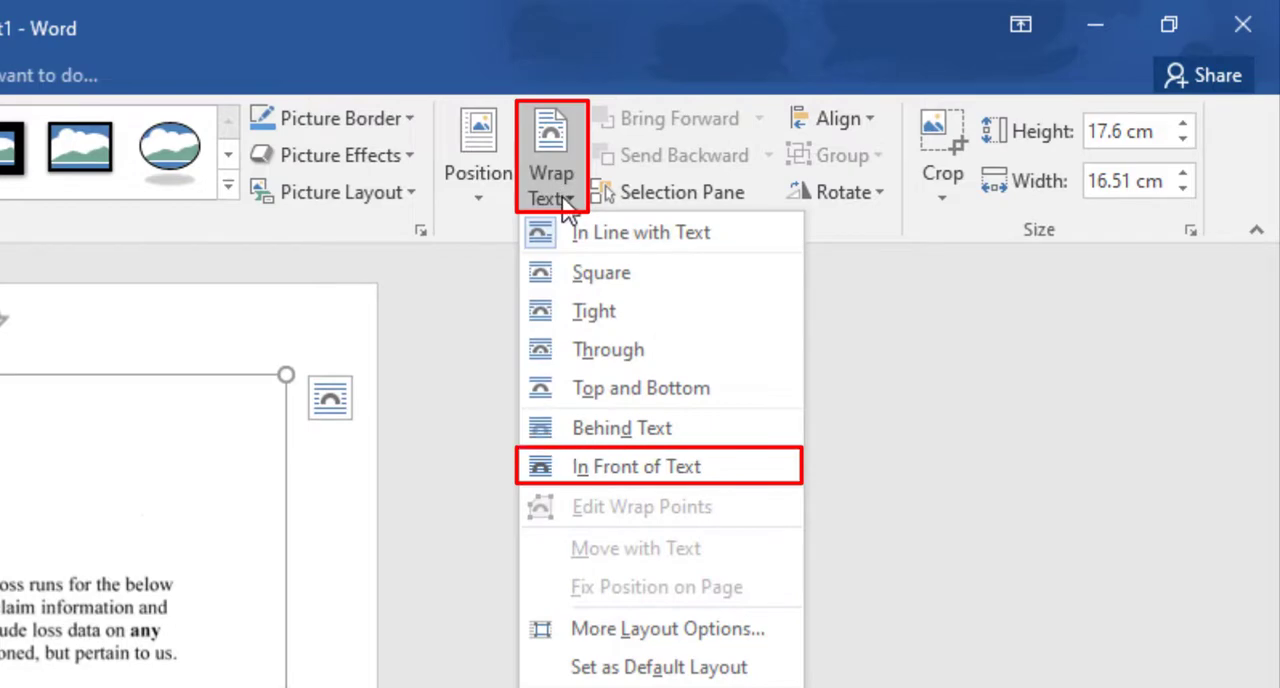
{"action": "left_click", "coordinate": [600, 470]}
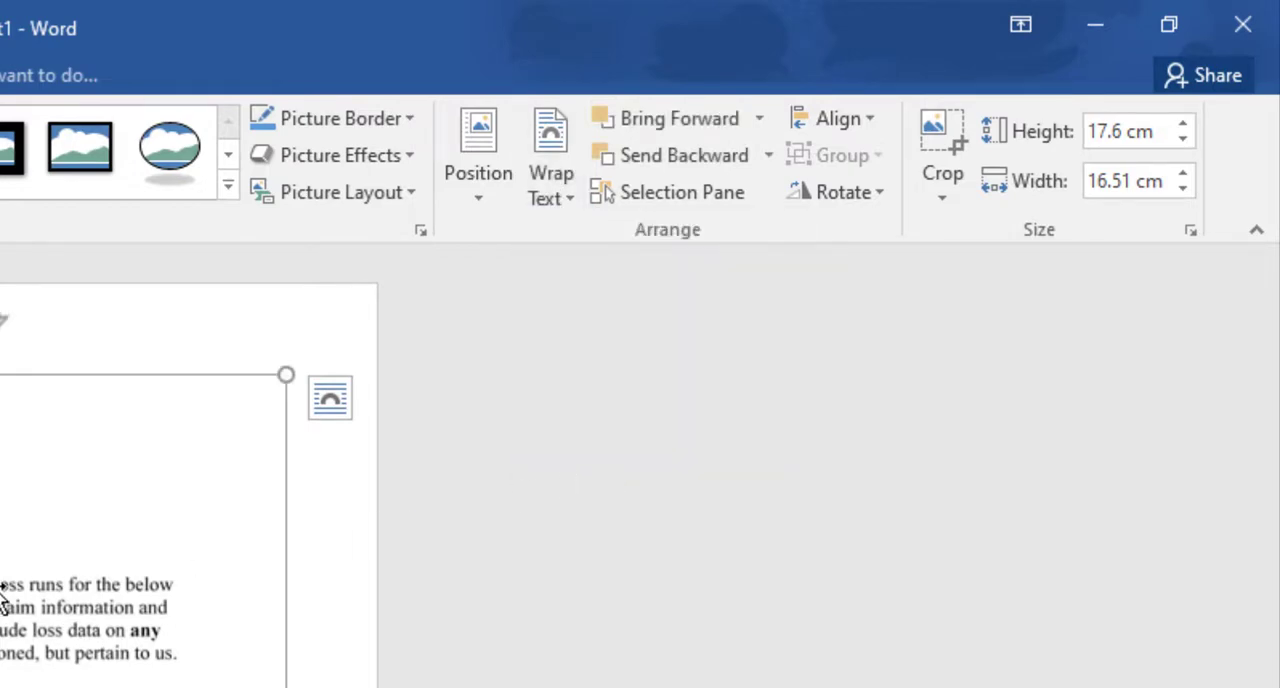
{"action": "left_click_drag", "start_coordinate": [87, 539], "coordinate": [99, 596]}
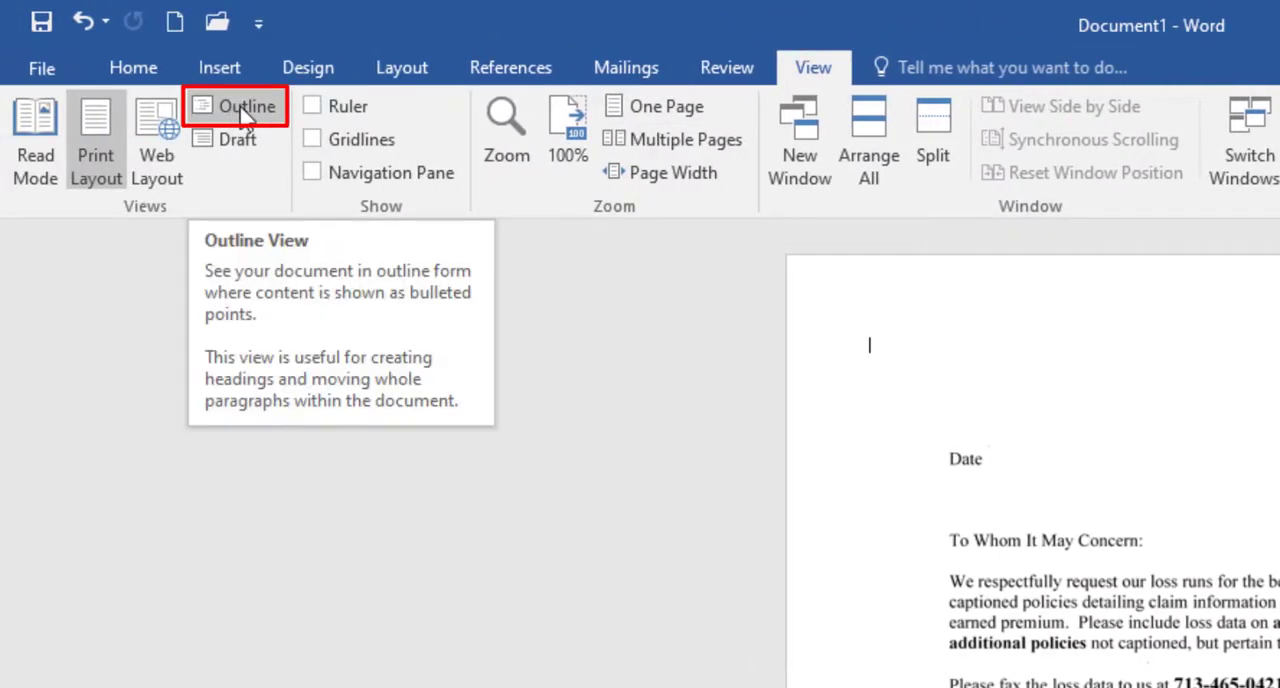
{"action": "left_click", "coordinate": [246, 113]}
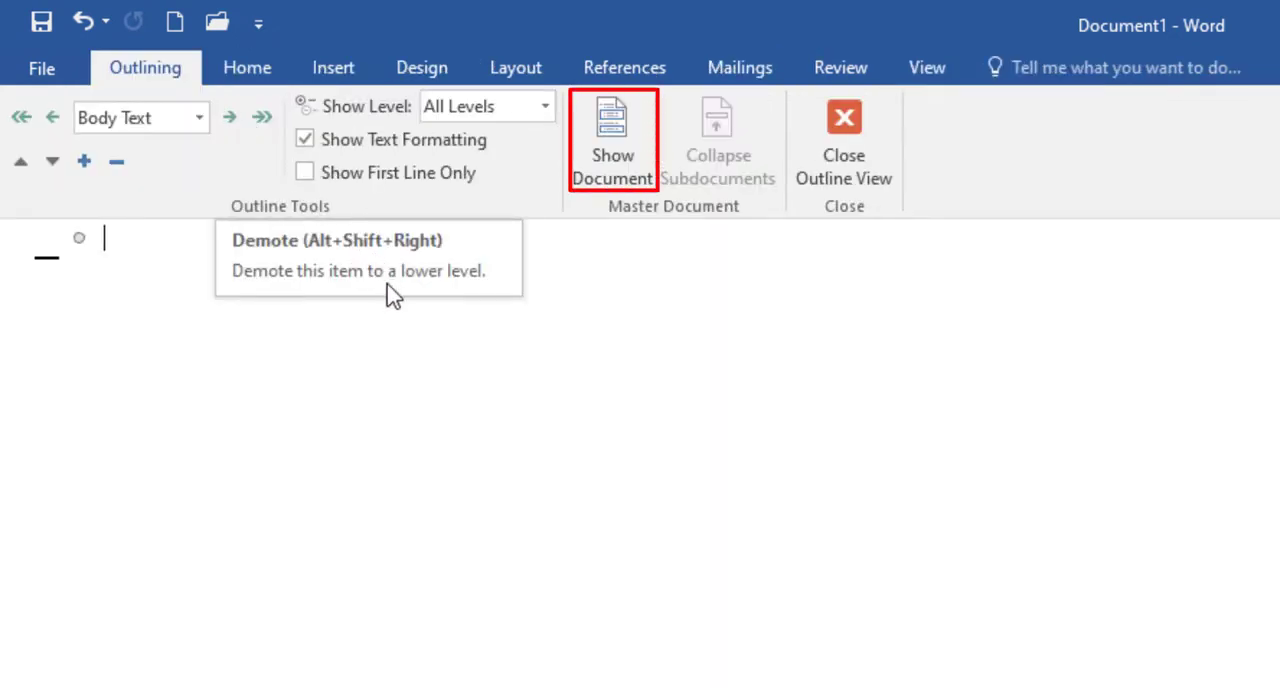
{"action": "left_click", "coordinate": [621, 154]}
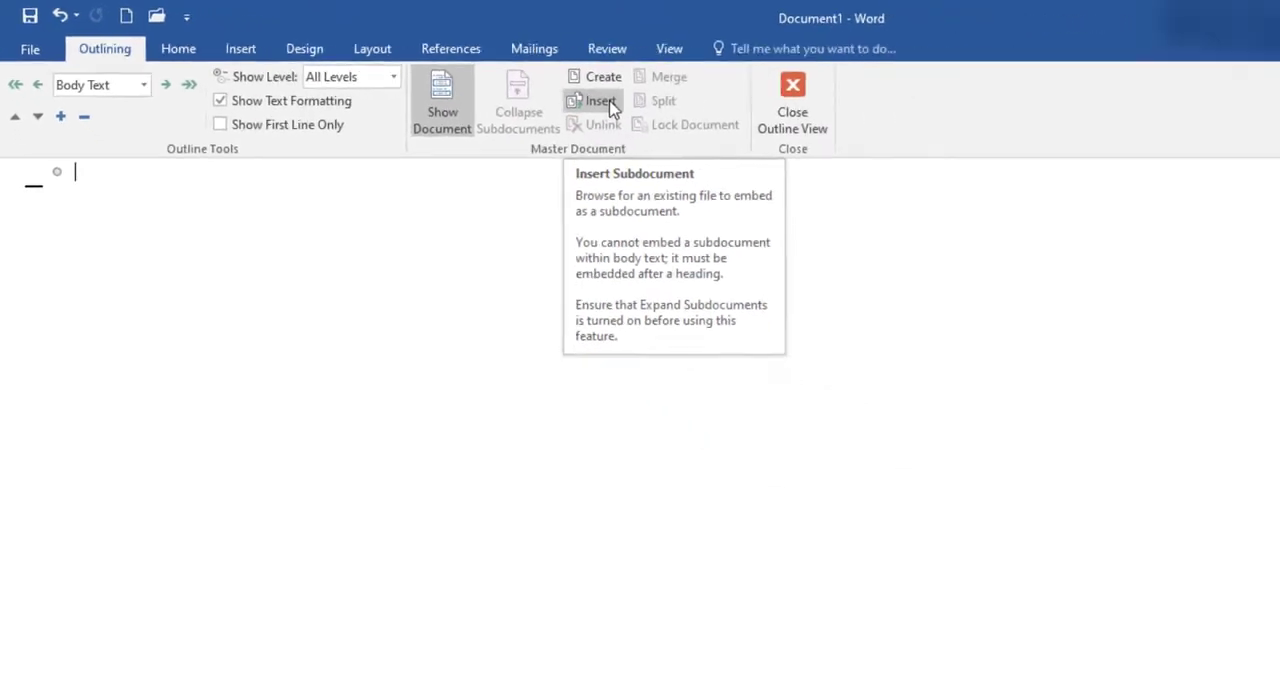
{"action": "left_click", "coordinate": [603, 102]}
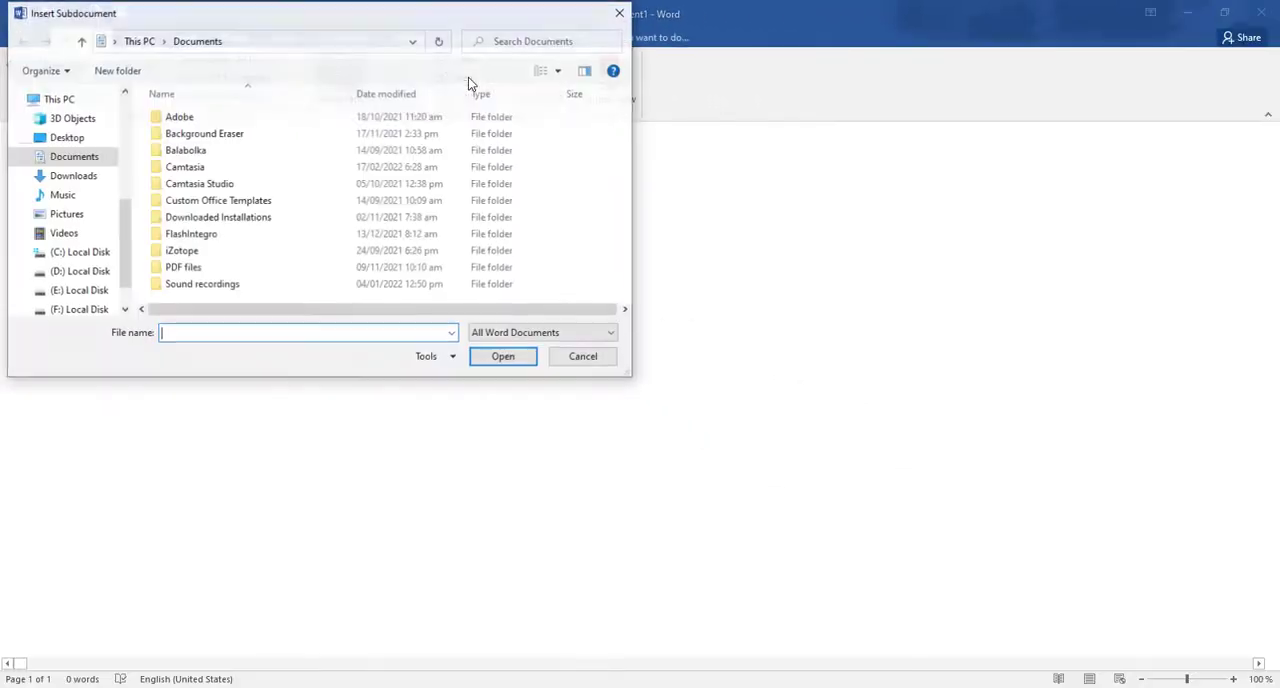
{"action": "left_click", "coordinate": [64, 138]}
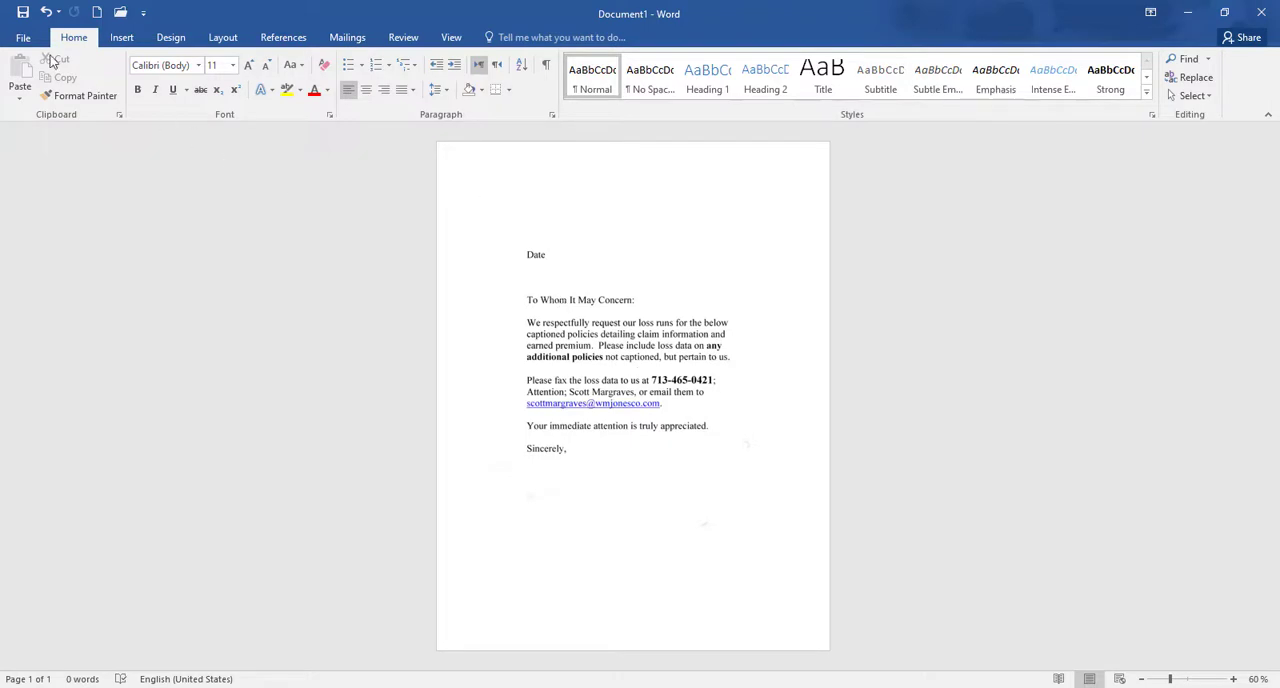
Step: Save the document to the Desktop as a PDF named Doc1, with Open file after publishing turned off
{"action": "left_click", "coordinate": [22, 39]}
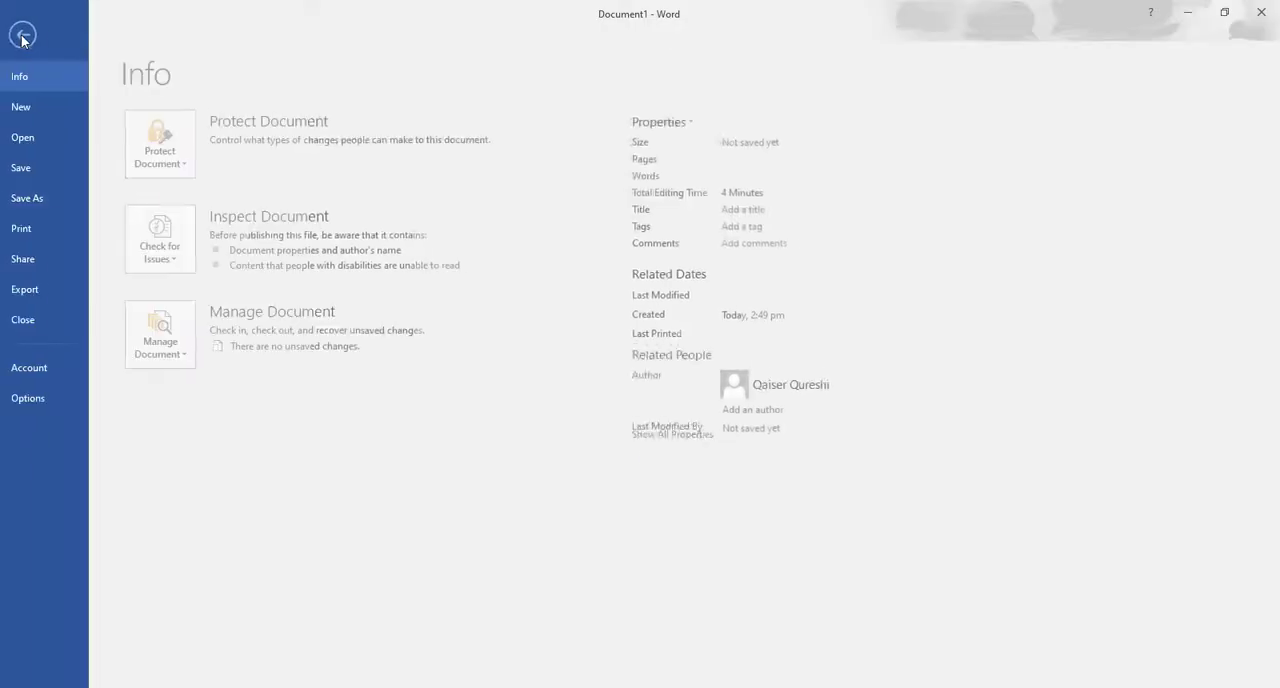
{"action": "left_click", "coordinate": [37, 196]}
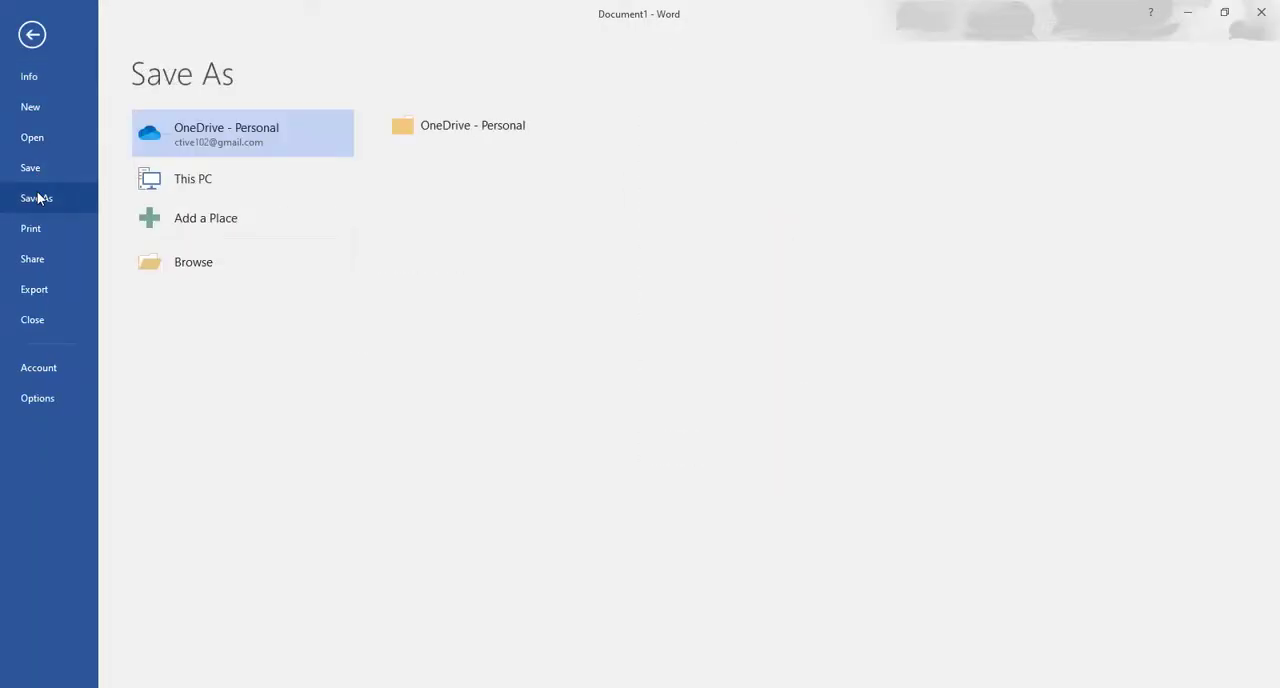
{"action": "left_click", "coordinate": [222, 266]}
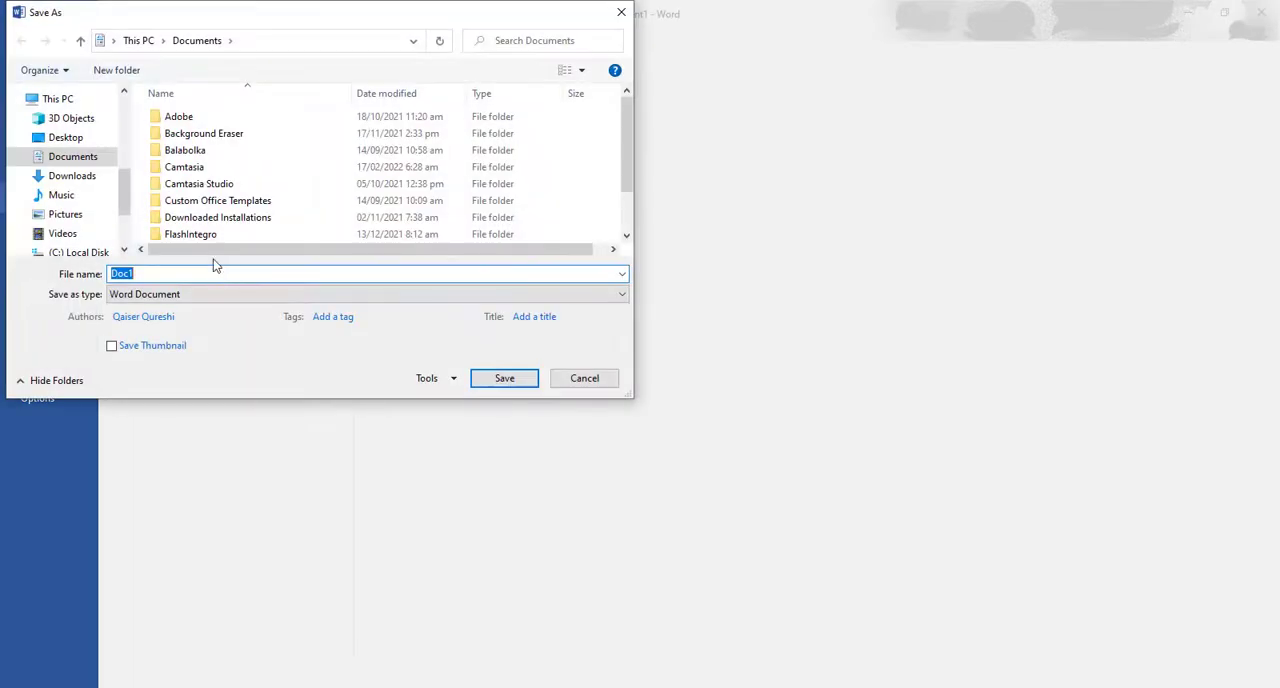
{"action": "left_click", "coordinate": [57, 140]}
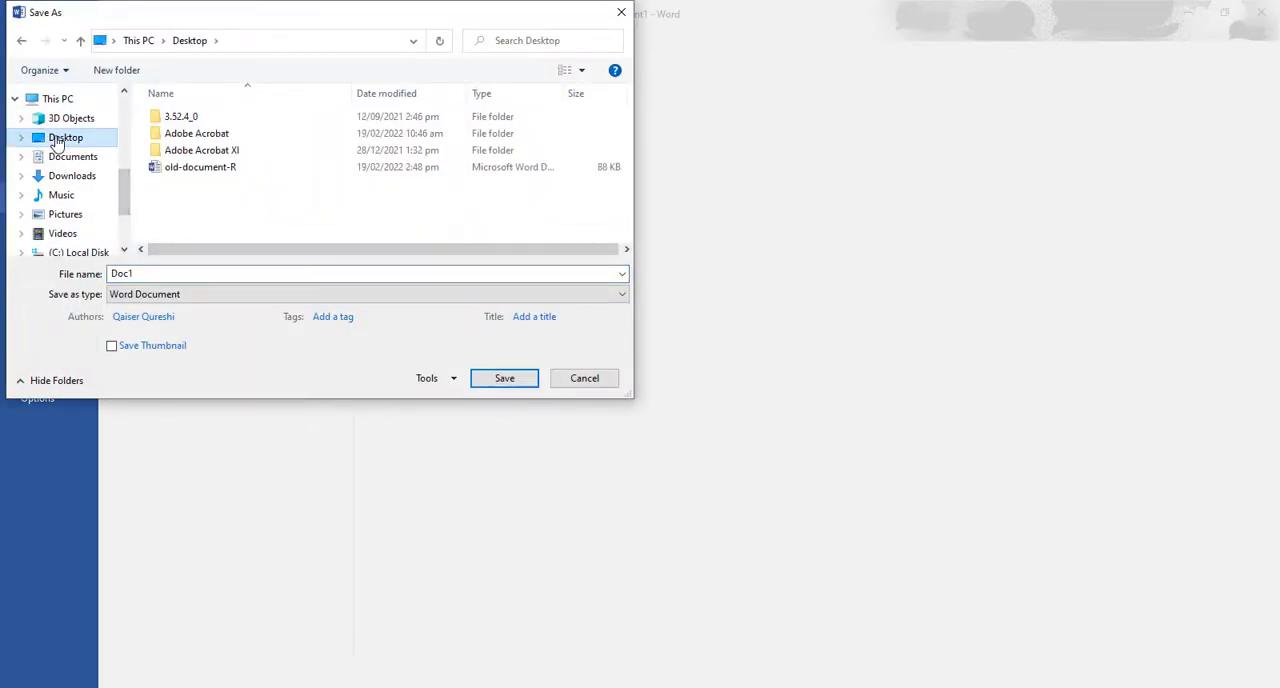
{"action": "left_click", "coordinate": [125, 274]}
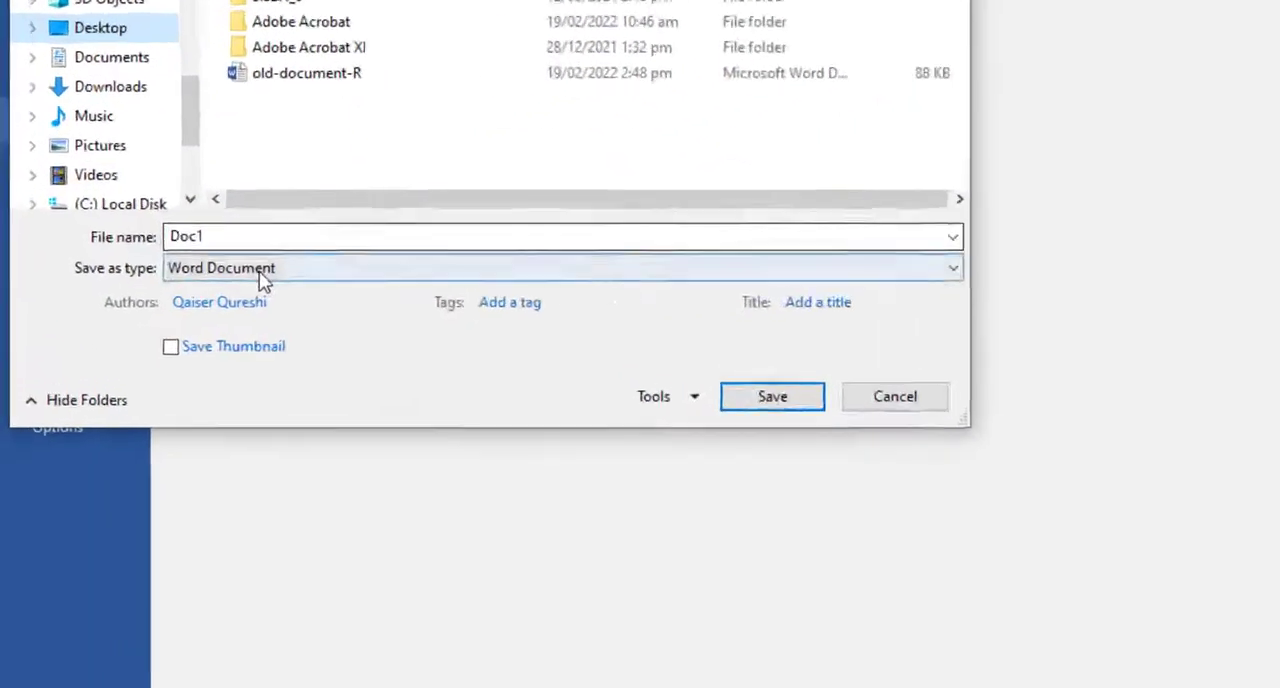
{"action": "left_click", "coordinate": [172, 296]}
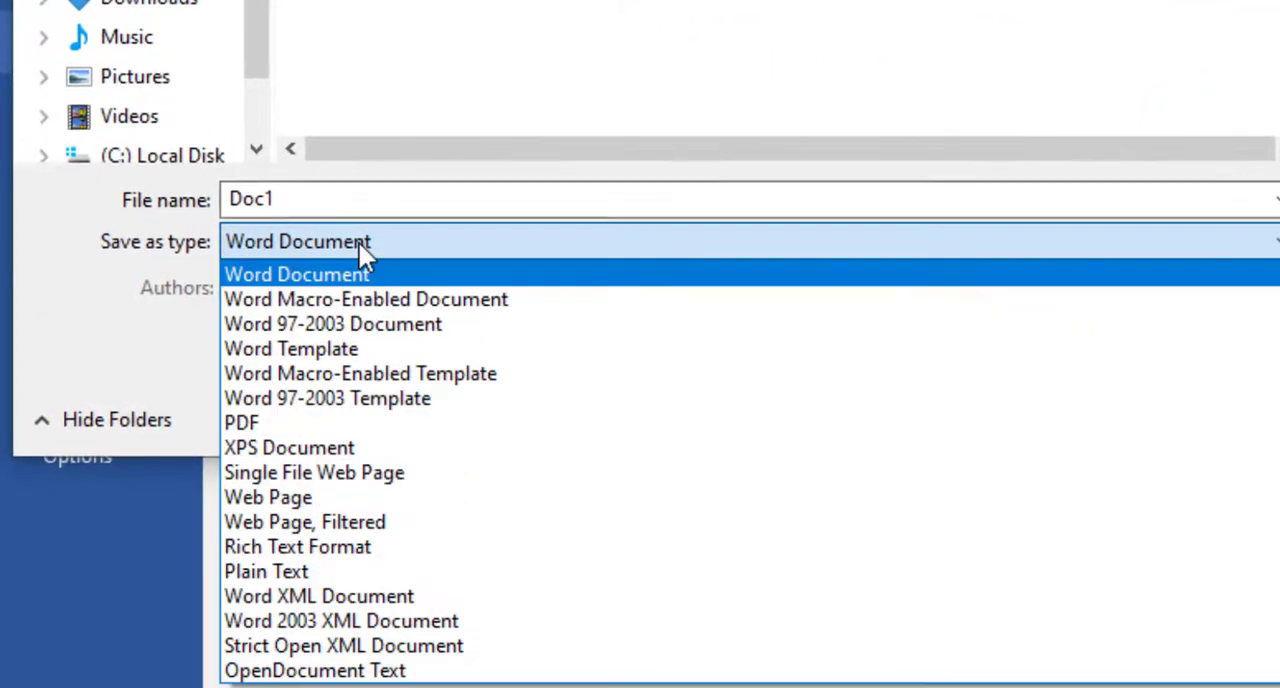
{"action": "left_click", "coordinate": [319, 425]}
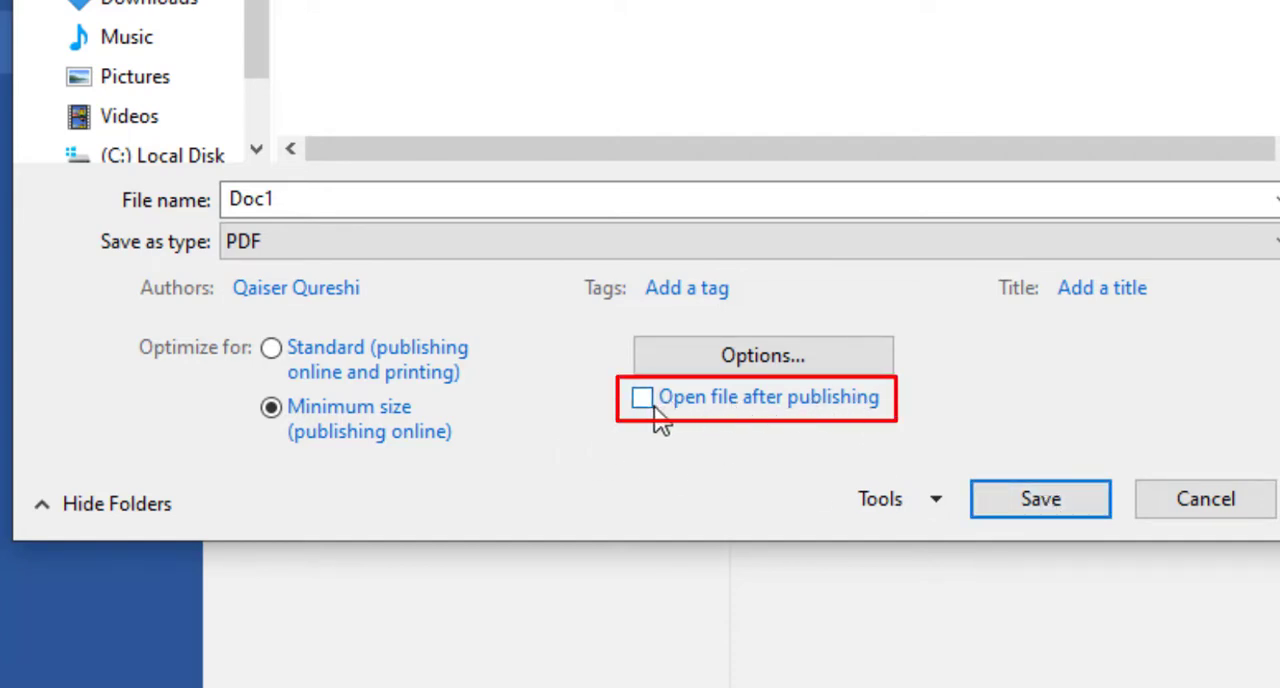
{"action": "left_click", "coordinate": [1036, 497]}
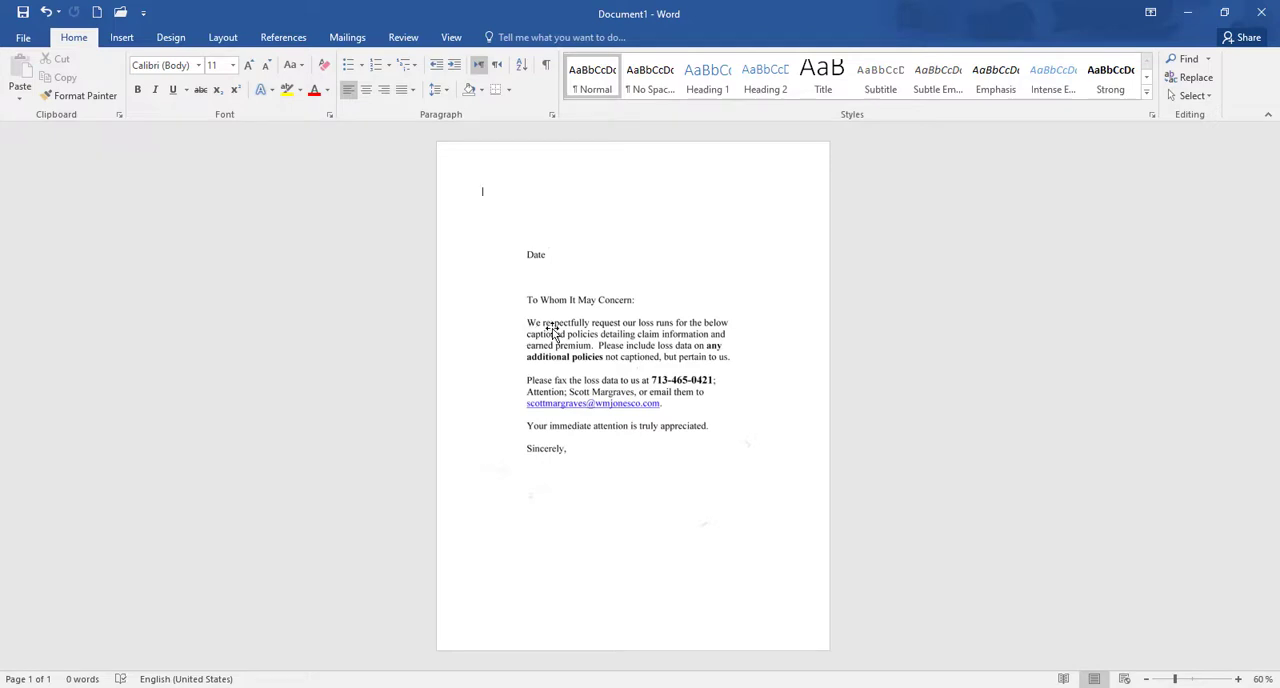
Step: In Outline view, insert the Doc1 PDF from the Desktop as a subdocument and accept its conversion to editable text
{"action": "left_click", "coordinate": [451, 38]}
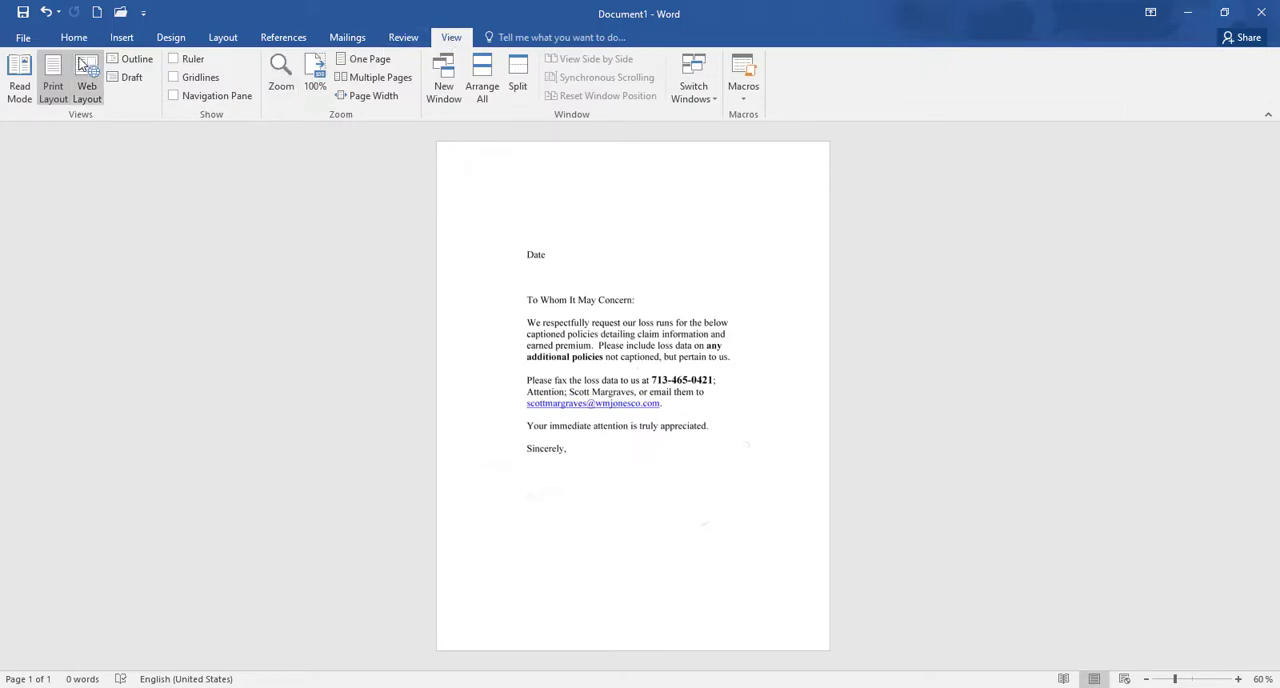
{"action": "left_click", "coordinate": [137, 61]}
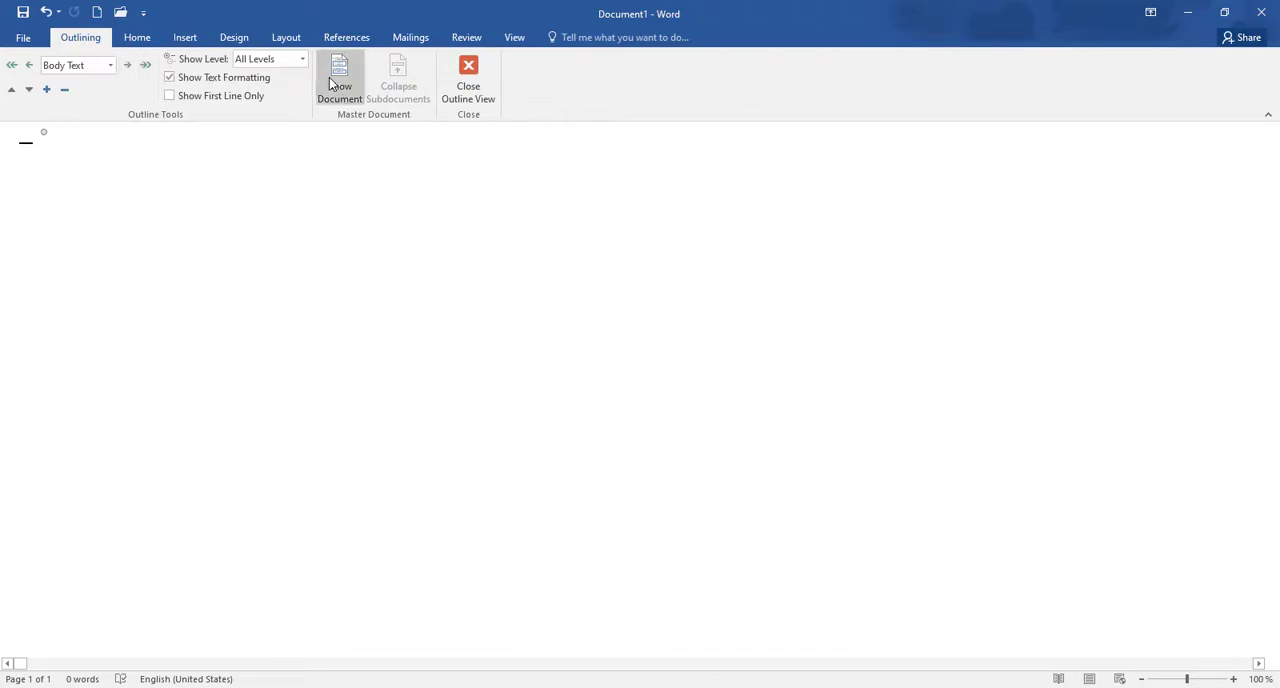
{"action": "left_click", "coordinate": [336, 86]}
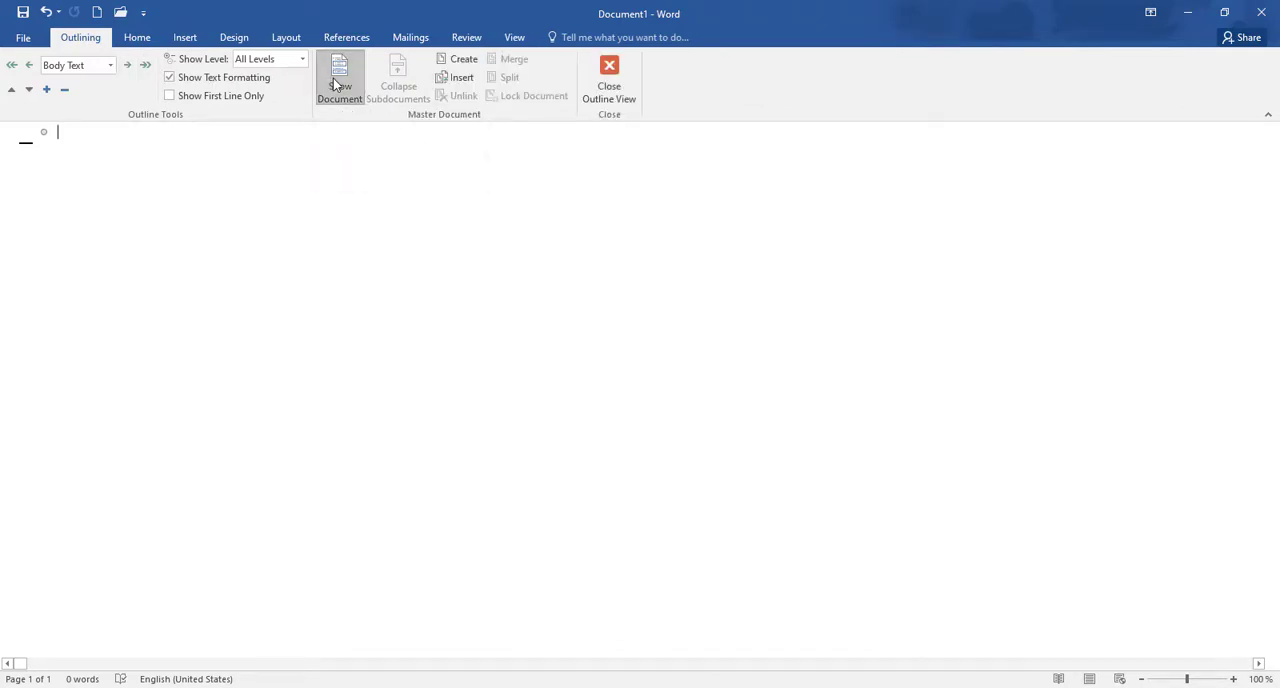
{"action": "left_click", "coordinate": [462, 78]}
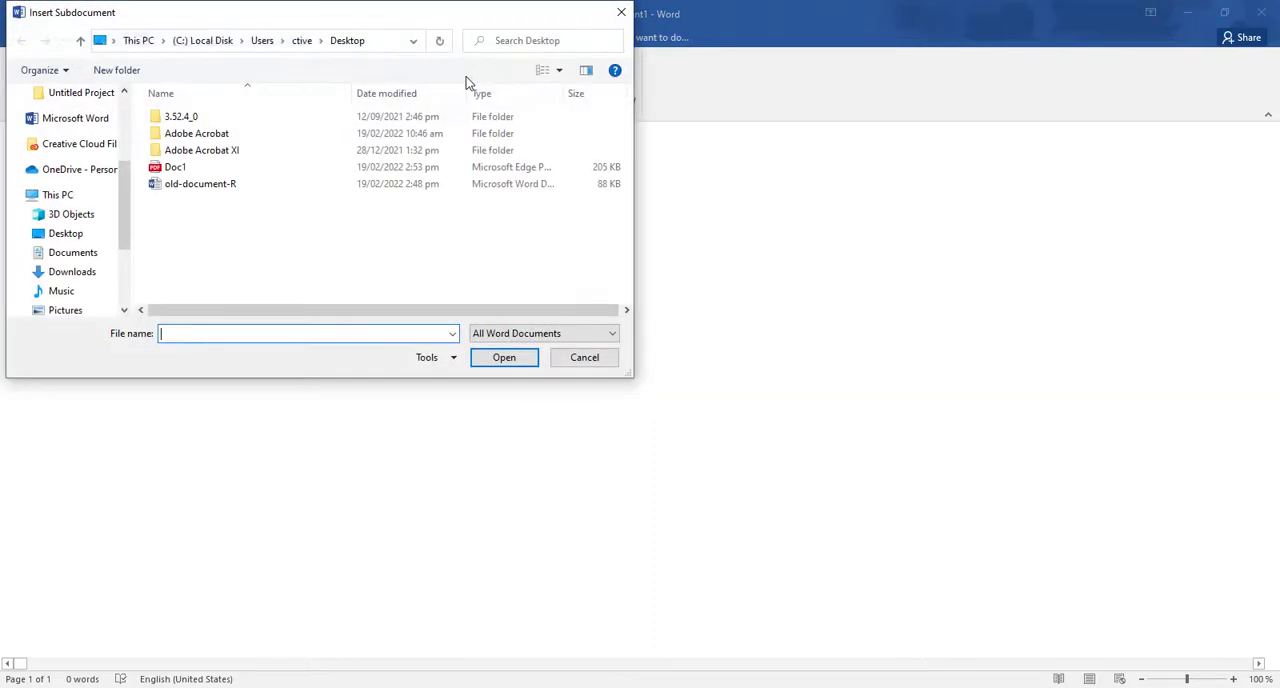
{"action": "left_click", "coordinate": [176, 170]}
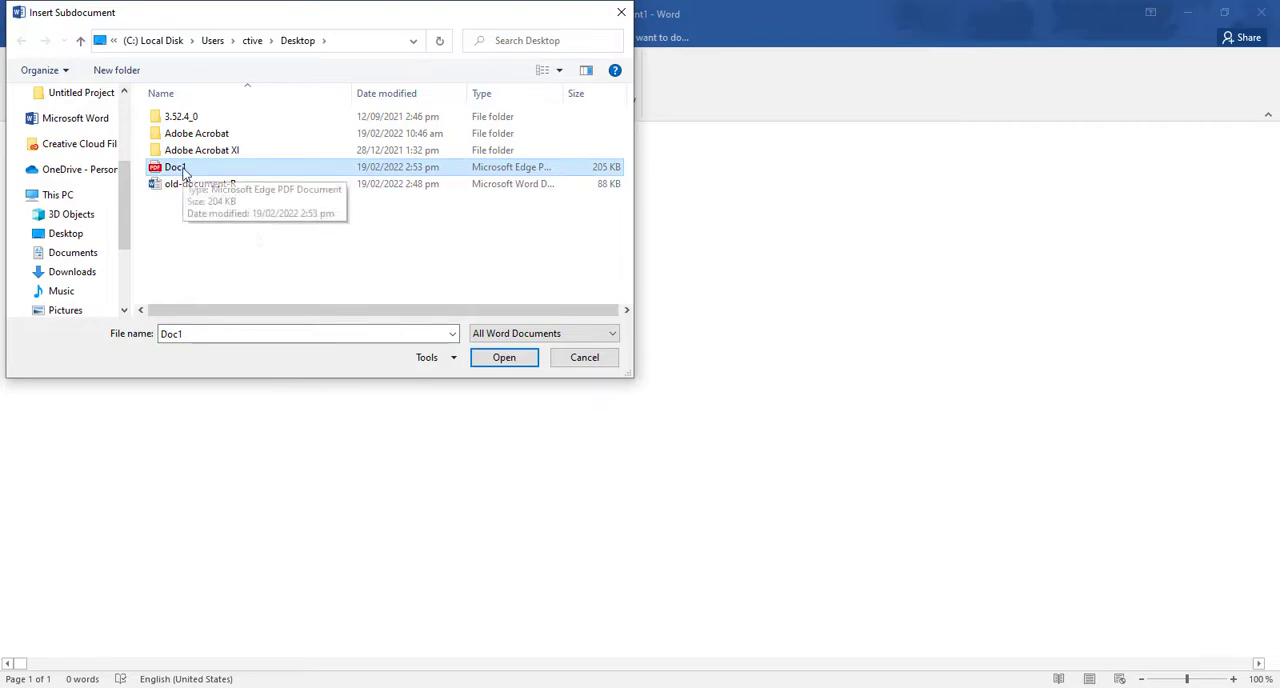
{"action": "left_click", "coordinate": [514, 358]}
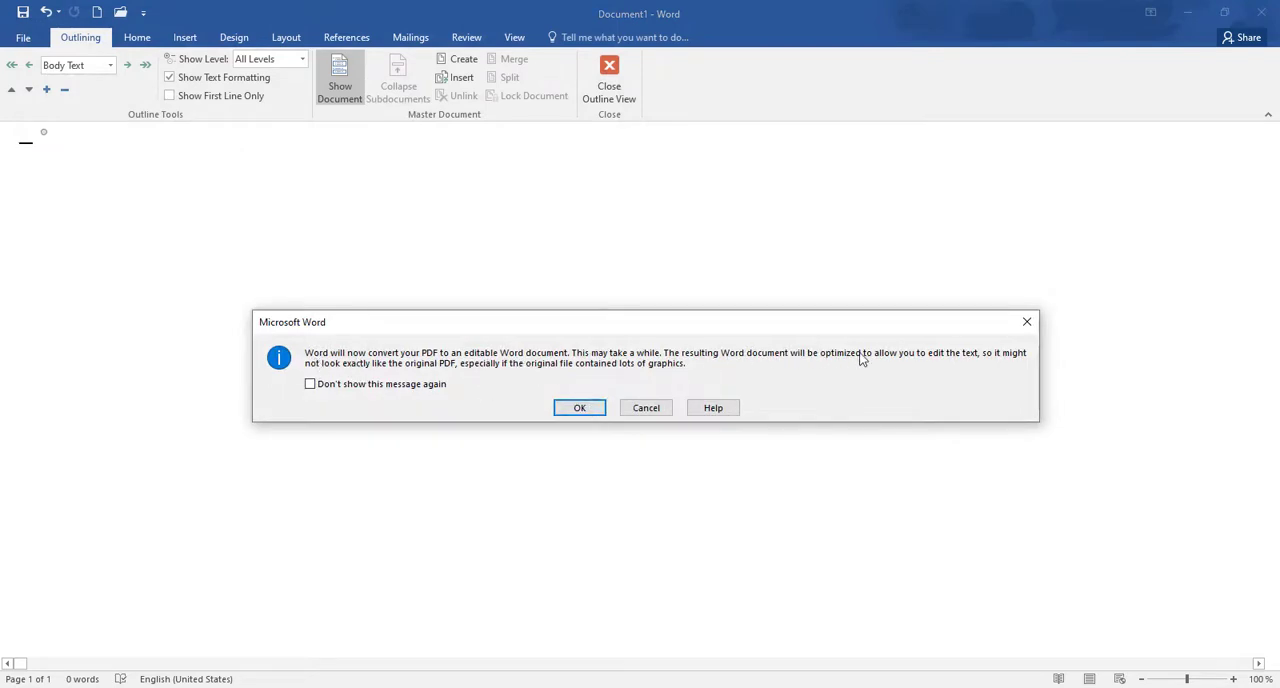
{"action": "left_click", "coordinate": [580, 408]}
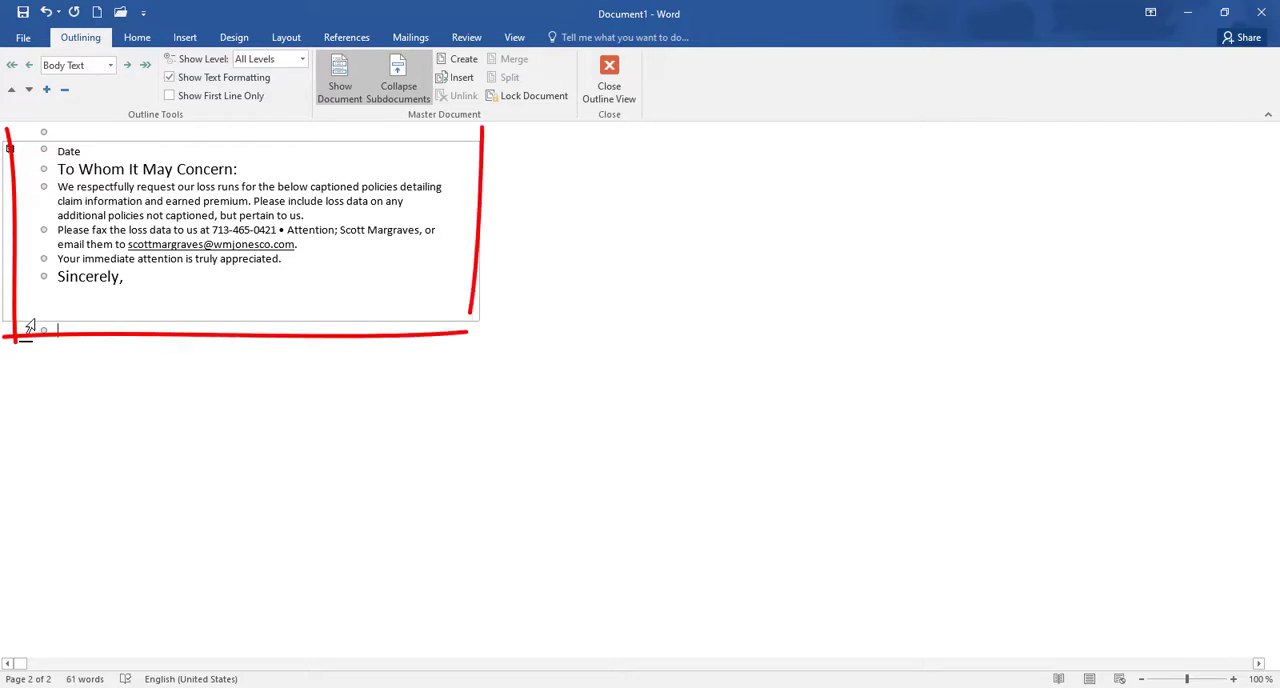
Step: Check that the subdocument's body text can be selected, and close Outline view
{"action": "mouse_move", "coordinate": [118, 206]}
{"action": "left_mouse_down"}
{"action": "mouse_move", "coordinate": [208, 204]}
{"action": "mouse_move", "coordinate": [214, 230]}
{"action": "left_mouse_up"}
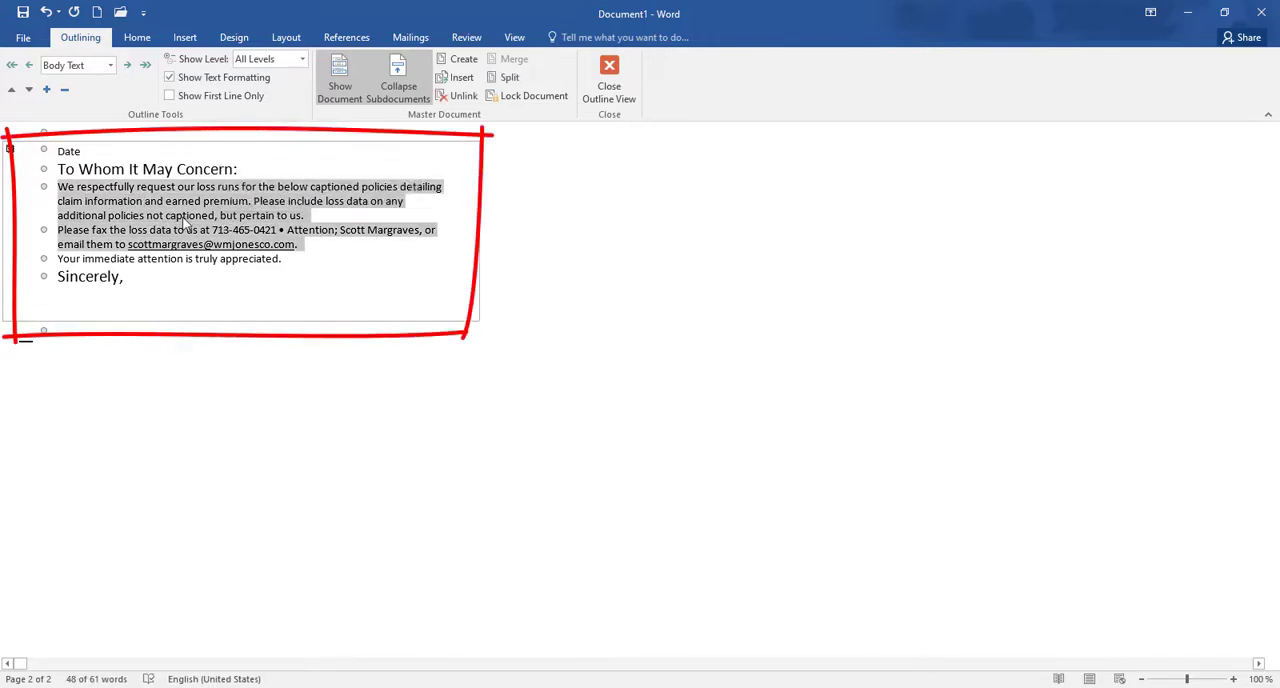
{"action": "left_click", "coordinate": [183, 214]}
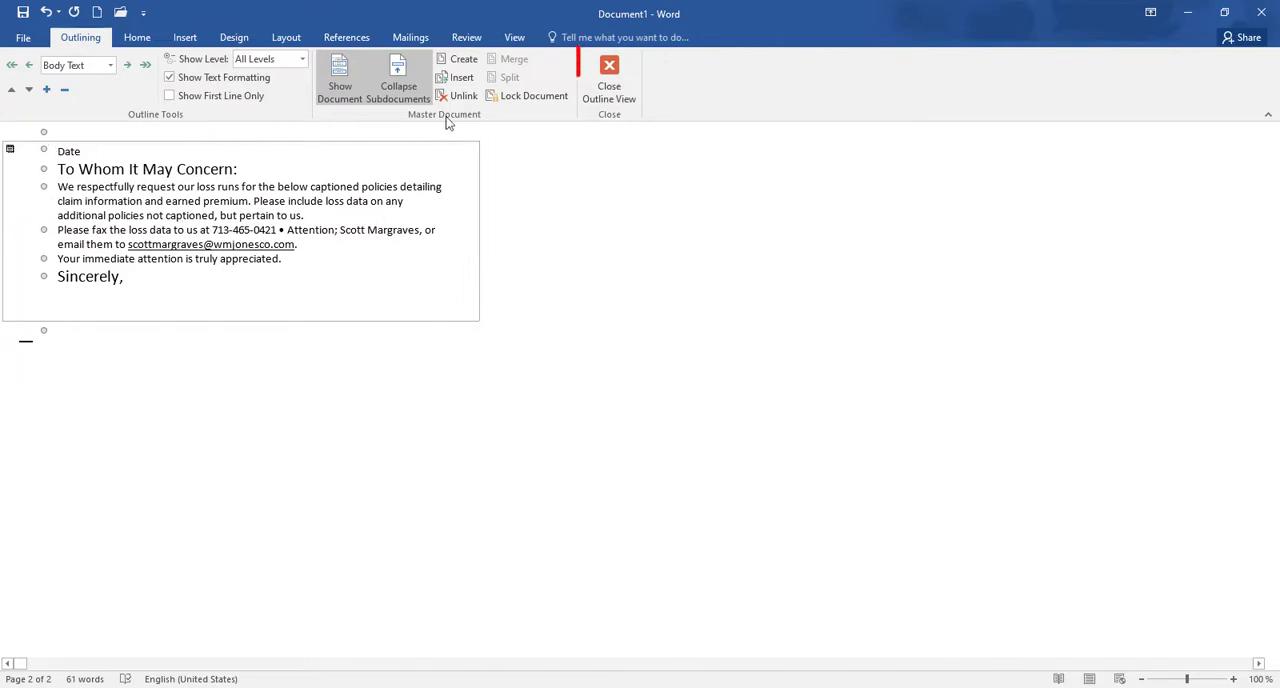
{"action": "left_click", "coordinate": [610, 76]}
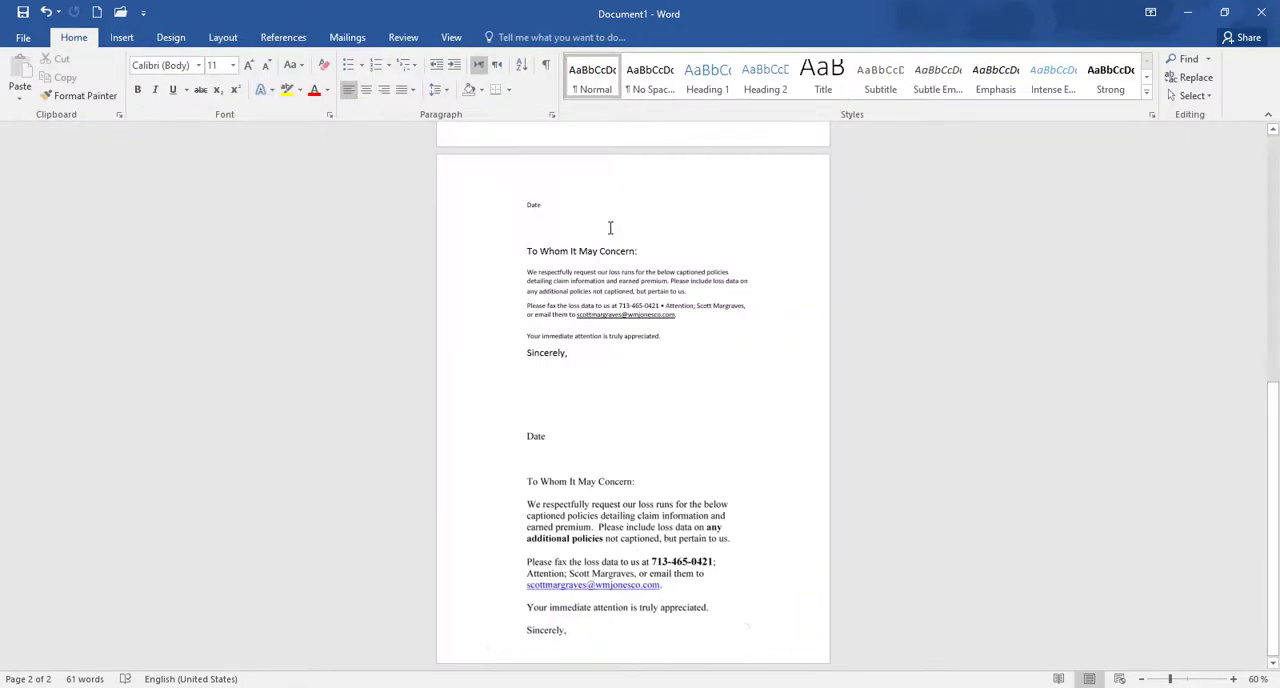
Step: Compare the converted letter text on page 2 with the scanned picture below it, checking that the text is selectable
{"action": "scroll", "coordinate": [595, 380], "scroll_direction": "up", "scroll_amount": 5}
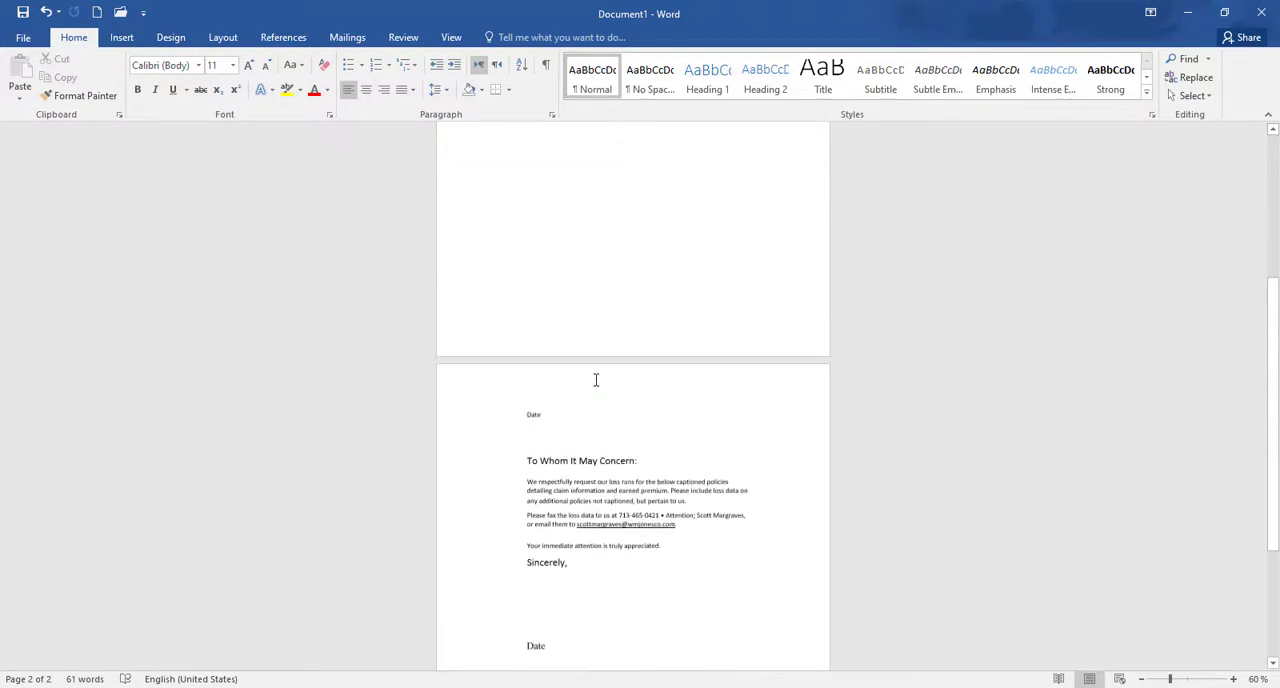
{"action": "scroll", "coordinate": [595, 380], "scroll_direction": "up", "scroll_amount": 2}
{"action": "scroll", "coordinate": [595, 380], "scroll_direction": "down", "scroll_amount": 6}
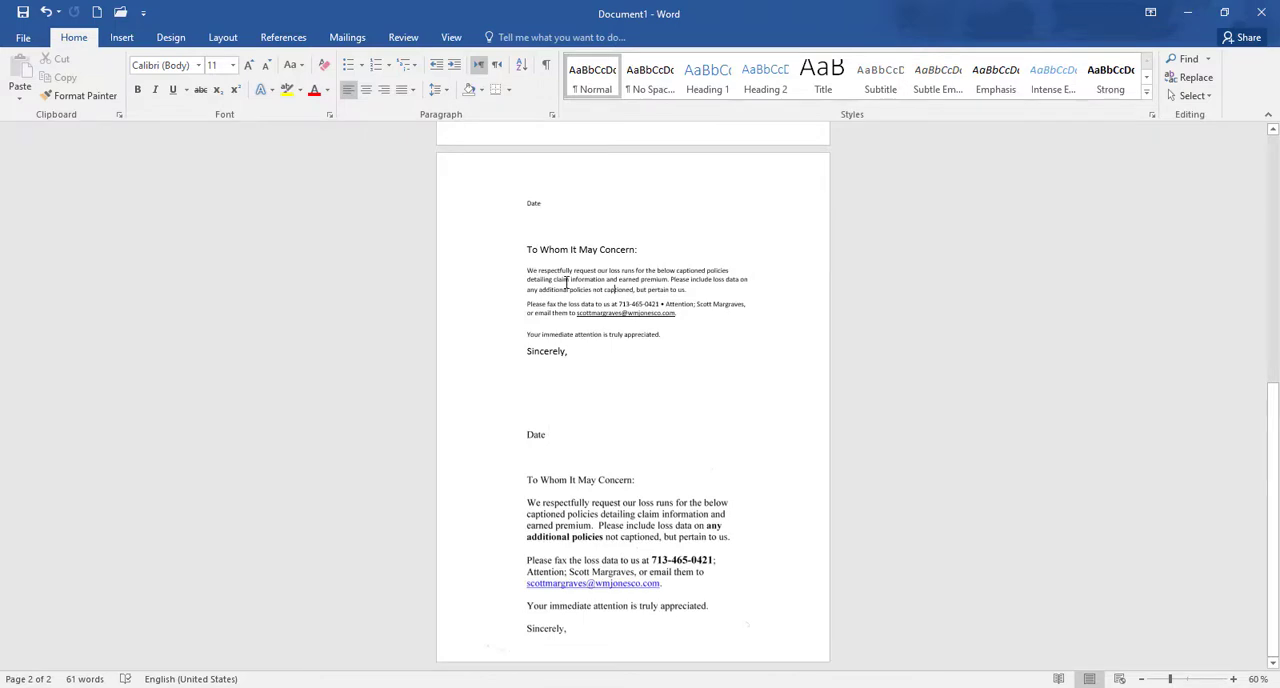
{"action": "left_click", "coordinate": [558, 505]}
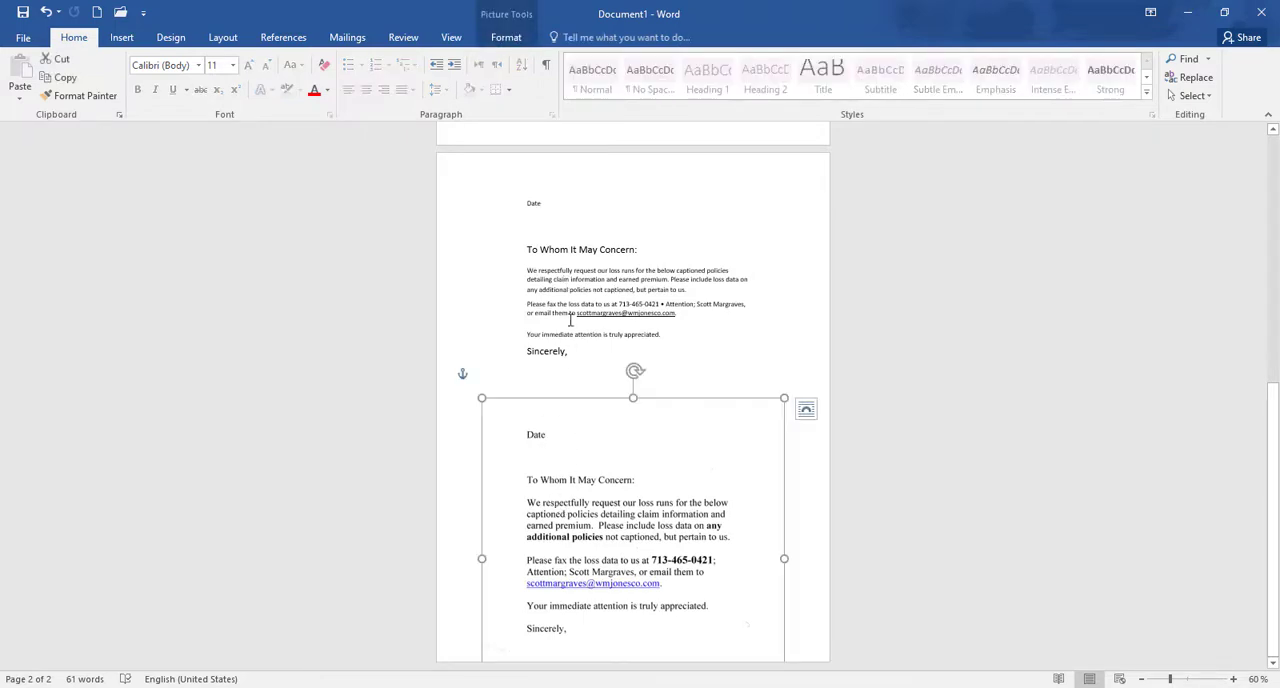
{"action": "left_click", "coordinate": [565, 287]}
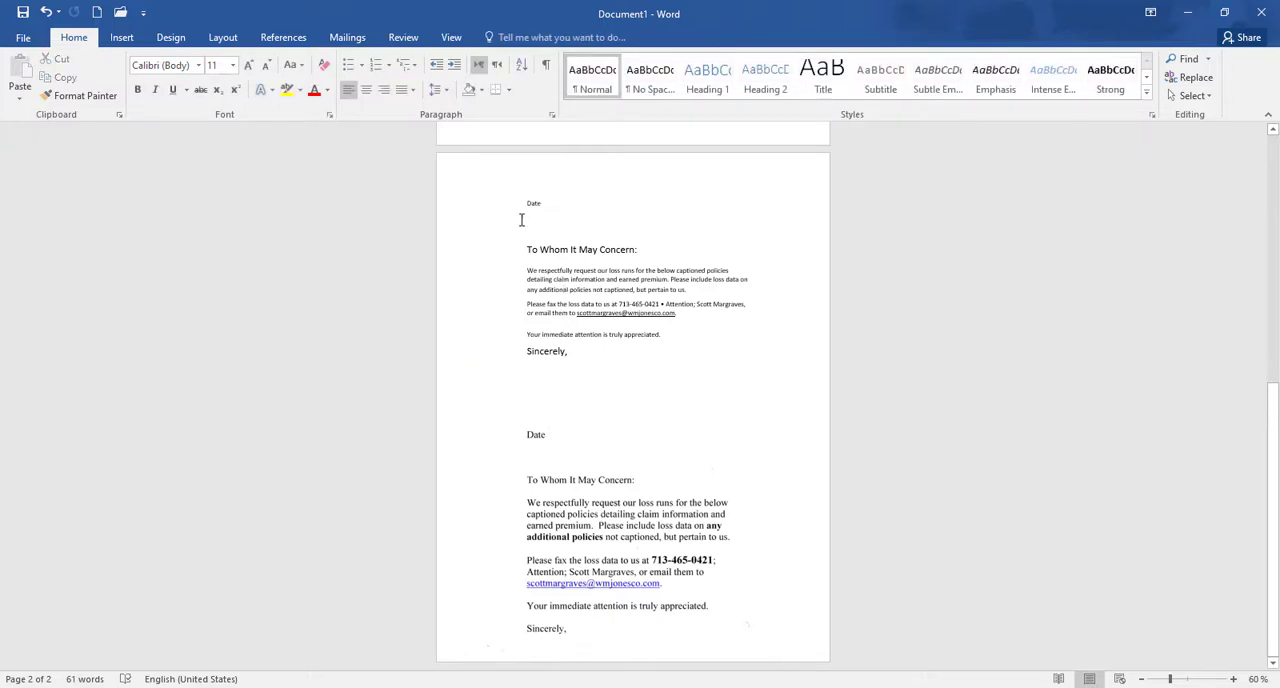
{"action": "left_click_drag", "start_coordinate": [526, 203], "coordinate": [603, 290]}
{"action": "scroll", "coordinate": [586, 330], "scroll_direction": "up", "scroll_amount": 7, "text": "ctrl"}
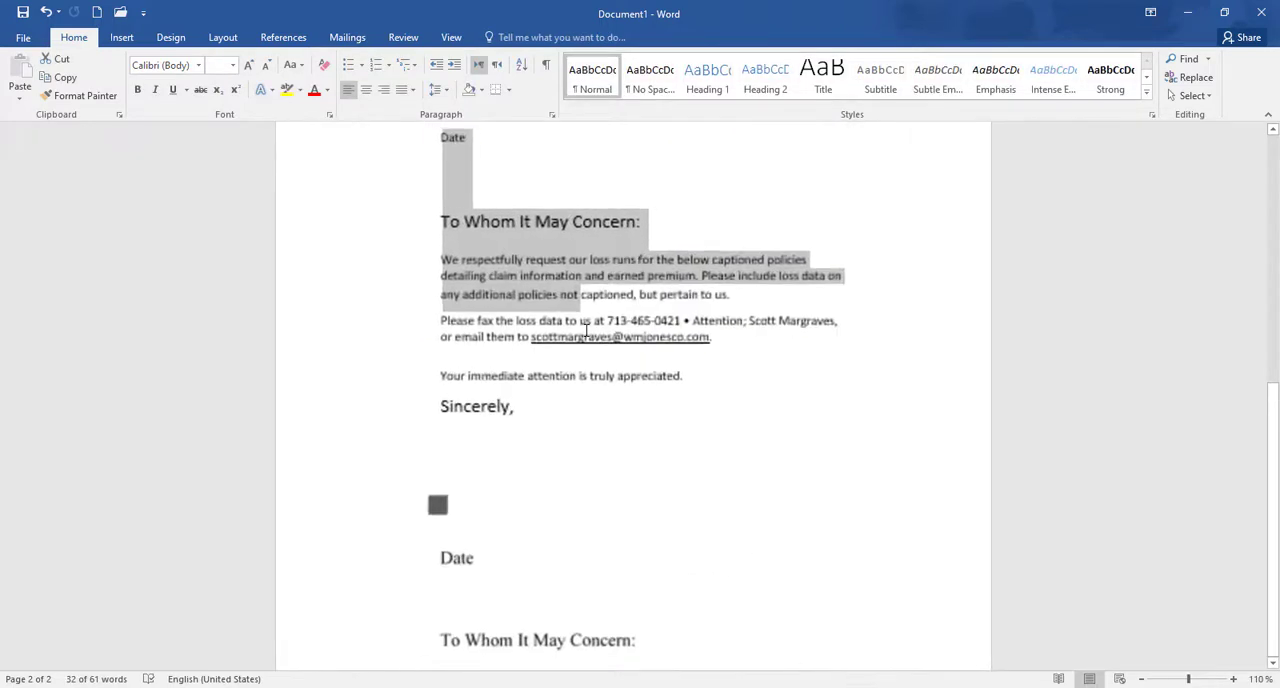
{"action": "left_click", "coordinate": [462, 300]}
{"action": "scroll", "coordinate": [688, 407], "scroll_direction": "down", "scroll_amount": 3}
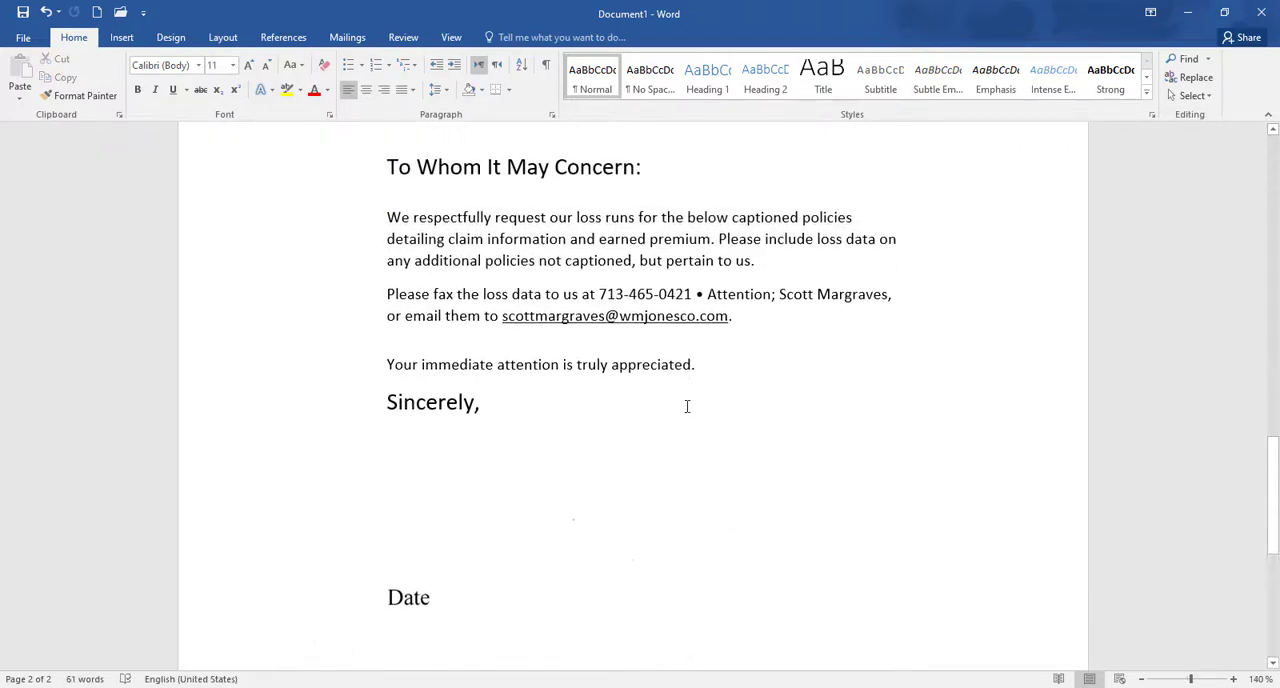
{"action": "scroll", "coordinate": [688, 407], "scroll_direction": "up", "scroll_amount": 4}
{"action": "scroll", "coordinate": [688, 407], "scroll_direction": "down", "scroll_amount": 5}
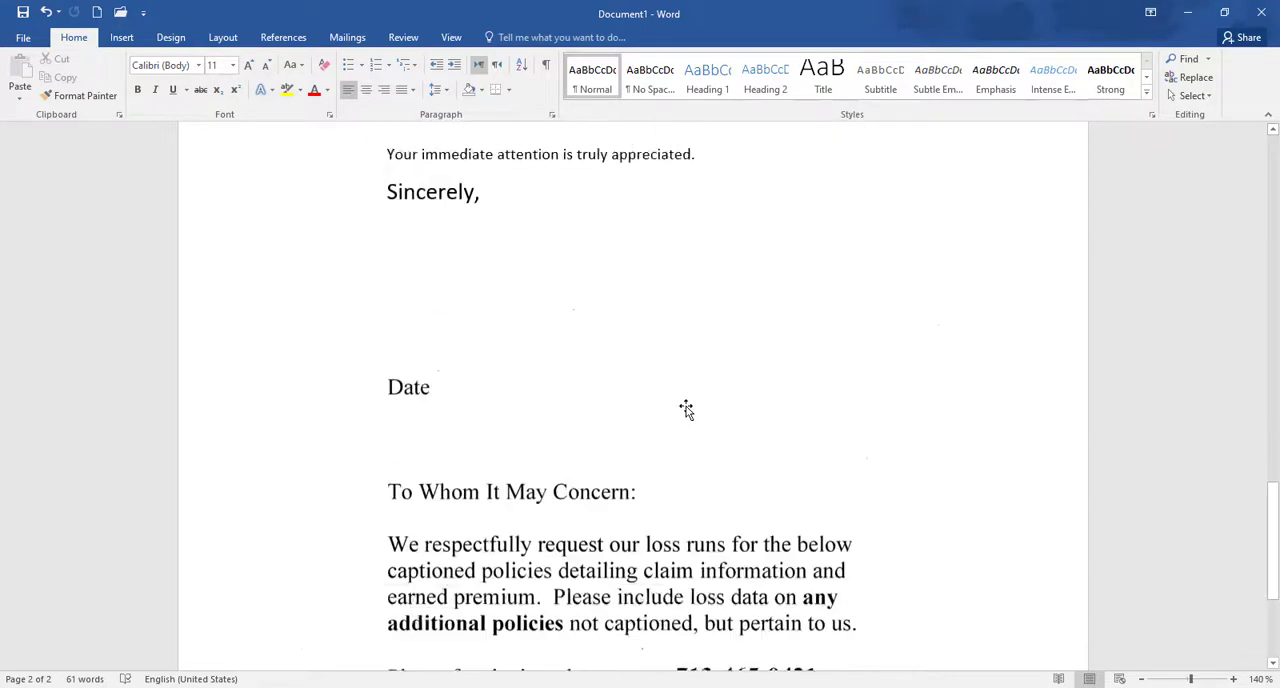
Step: Delete the scanned letter picture below the converted text on page 2, and check that the remaining letter text is selectable
{"action": "left_click", "coordinate": [538, 372]}
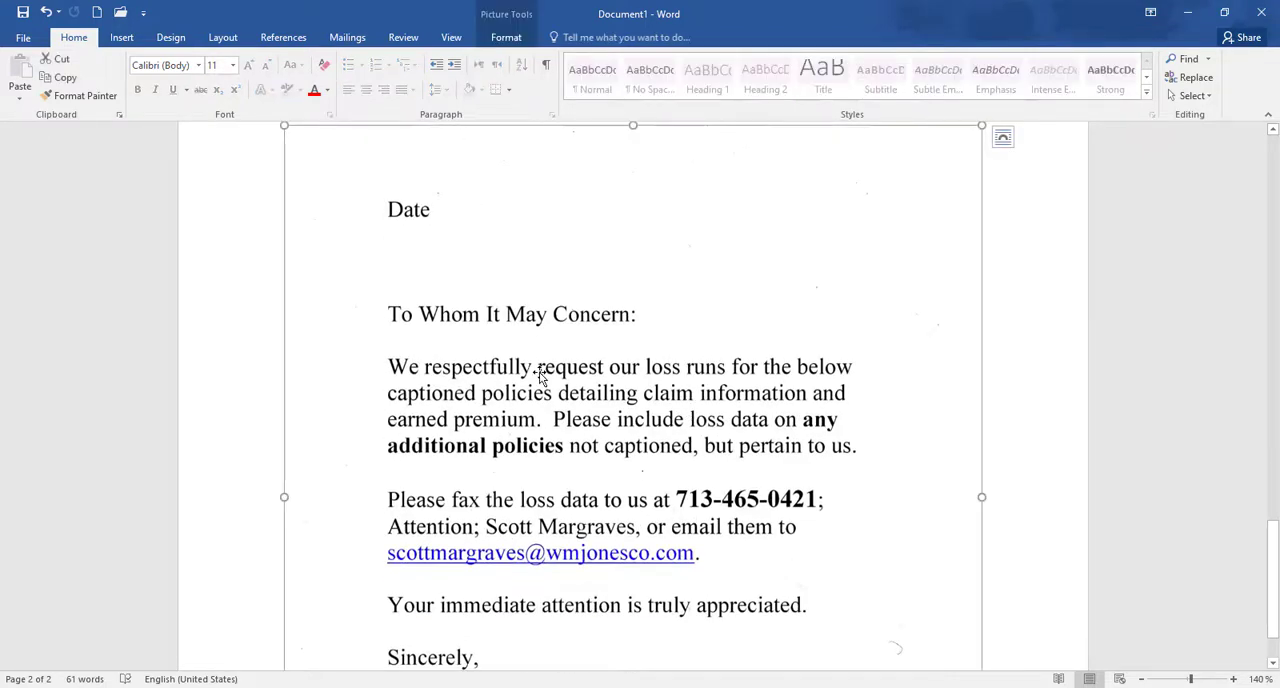
{"action": "key", "text": "Delete"}
{"action": "scroll", "coordinate": [568, 440], "scroll_direction": "up", "scroll_amount": 11}
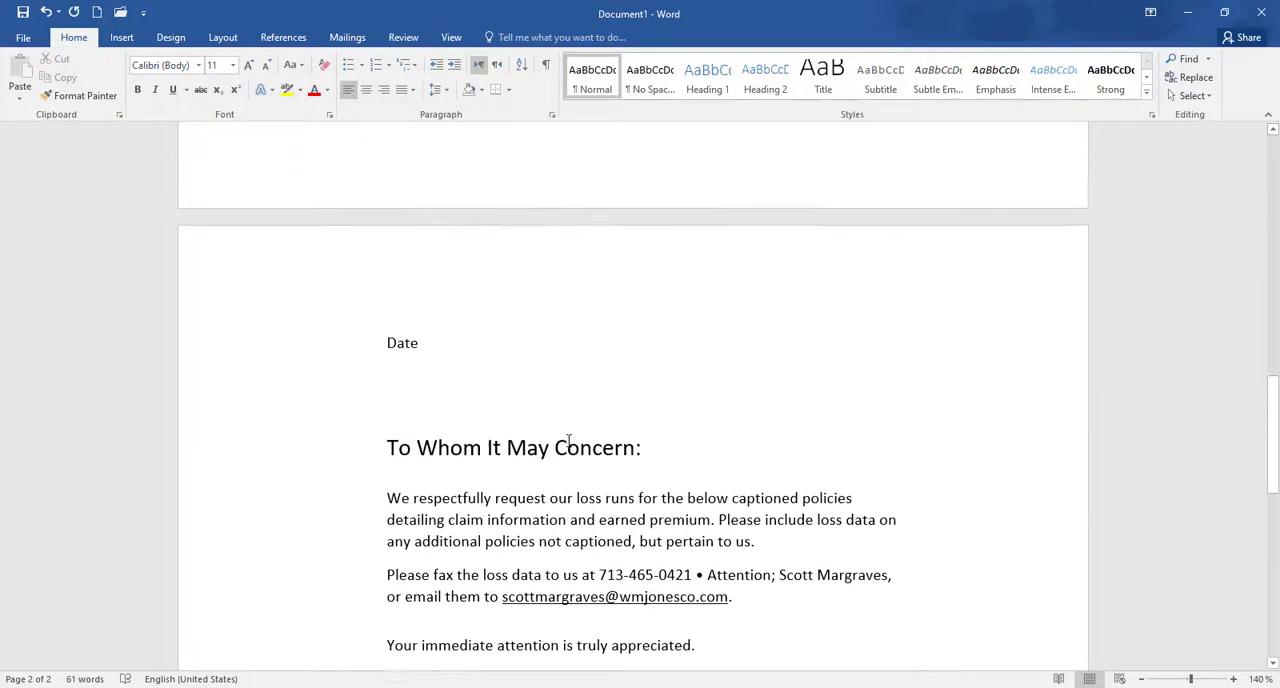
{"action": "scroll", "coordinate": [568, 440], "scroll_direction": "down", "scroll_amount": 3}
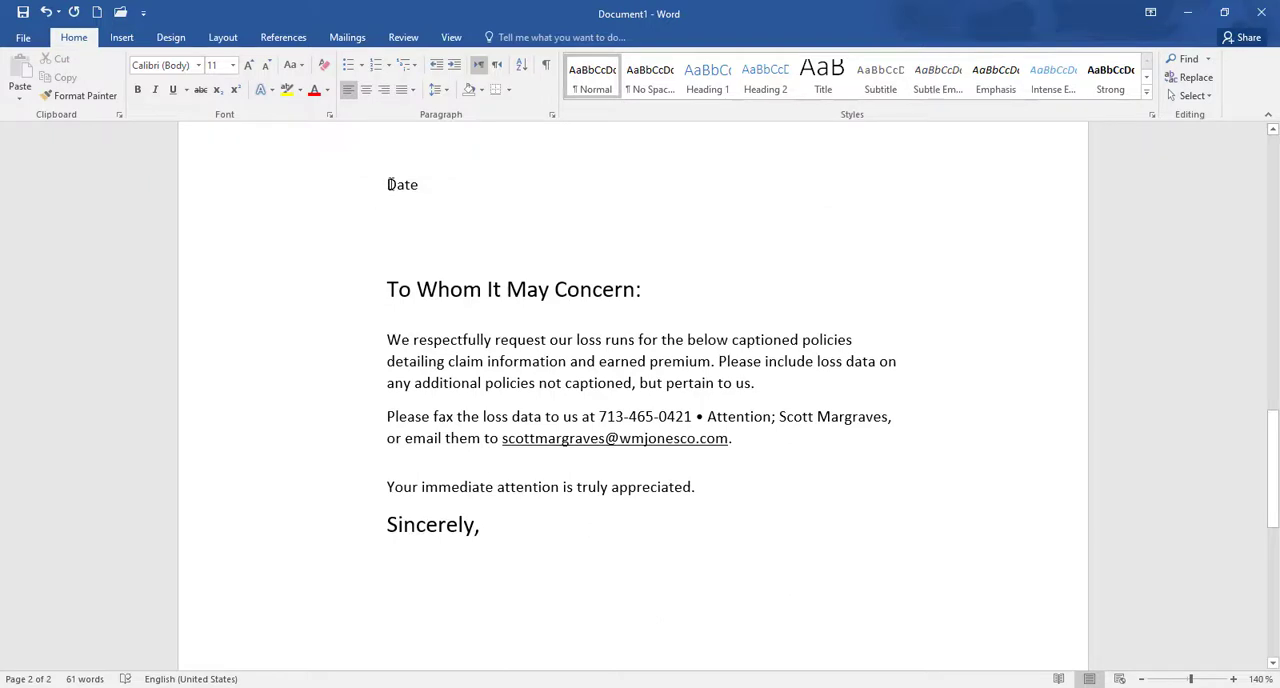
{"action": "left_click_drag", "start_coordinate": [388, 184], "coordinate": [571, 525]}
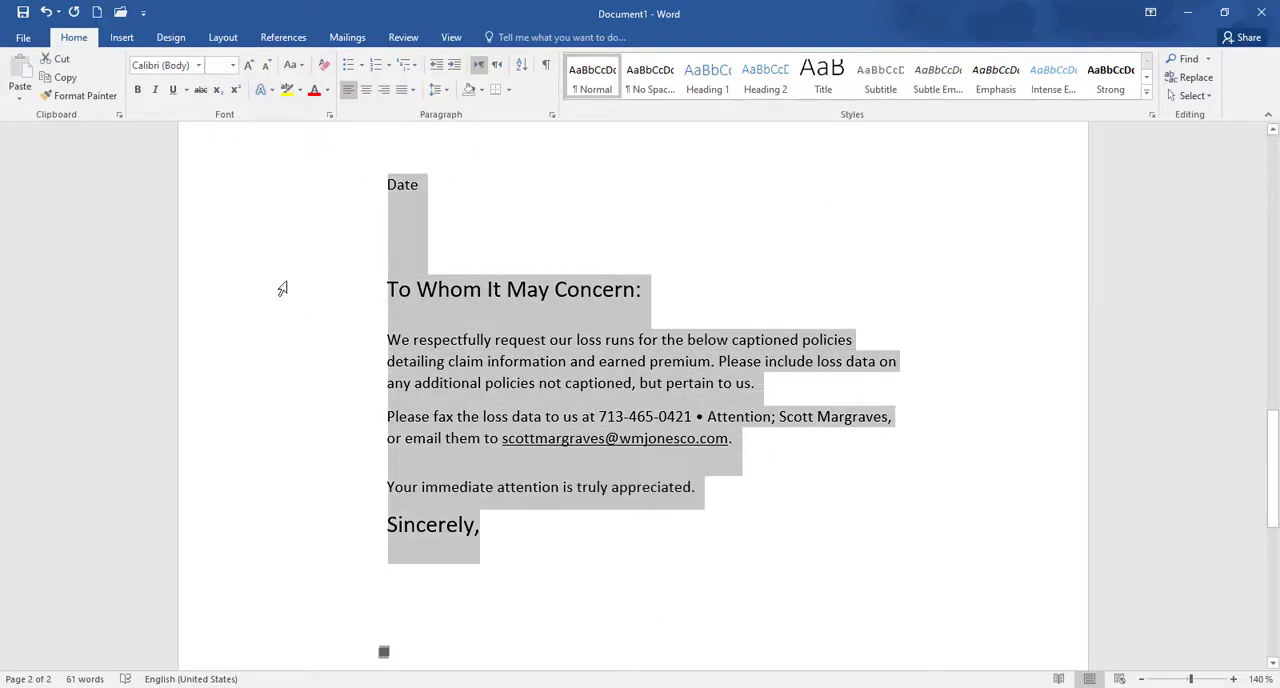
{"action": "left_click", "coordinate": [430, 446]}
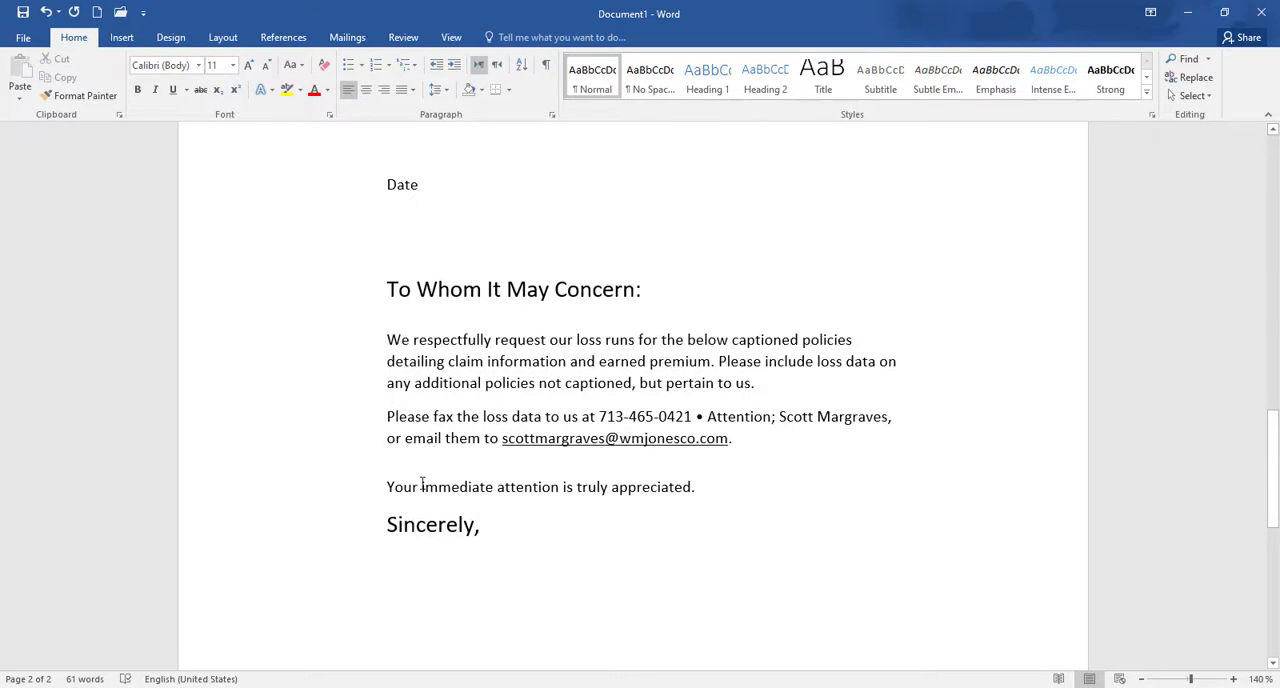
Step: Examine the file types available for saving the converted document, and cancel the save
{"action": "left_click", "coordinate": [23, 38]}
{"action": "left_click", "coordinate": [75, 198]}
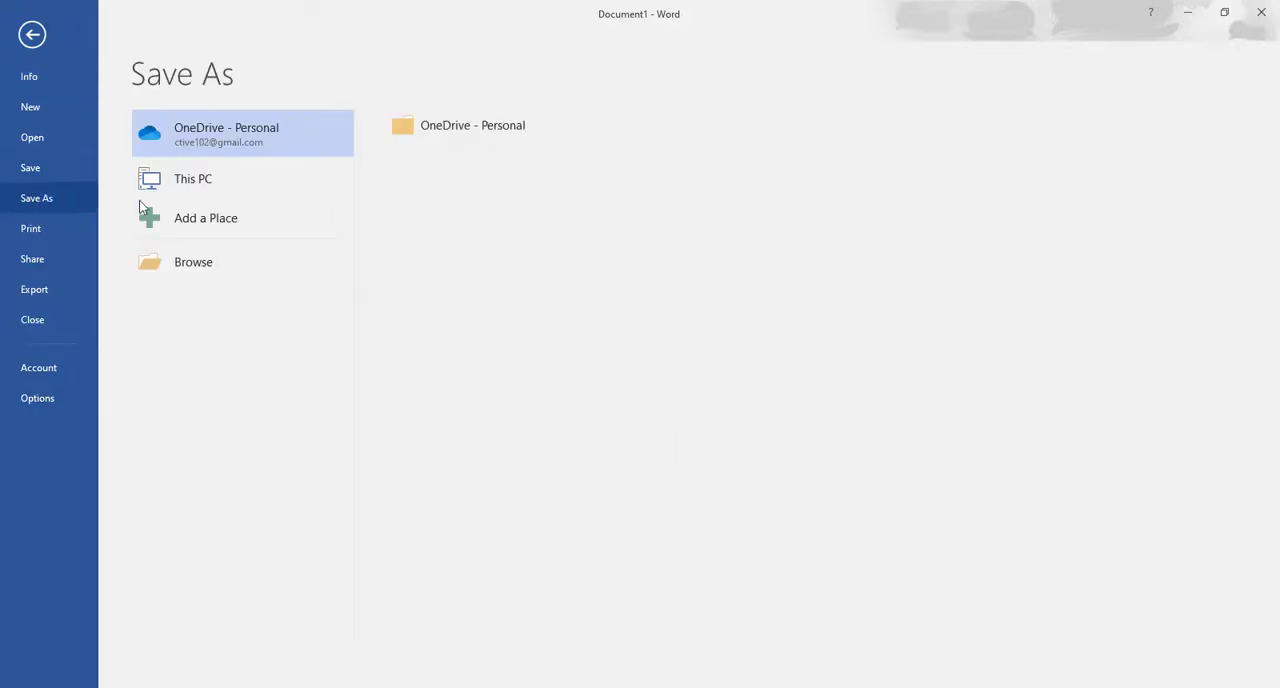
{"action": "left_click", "coordinate": [228, 270]}
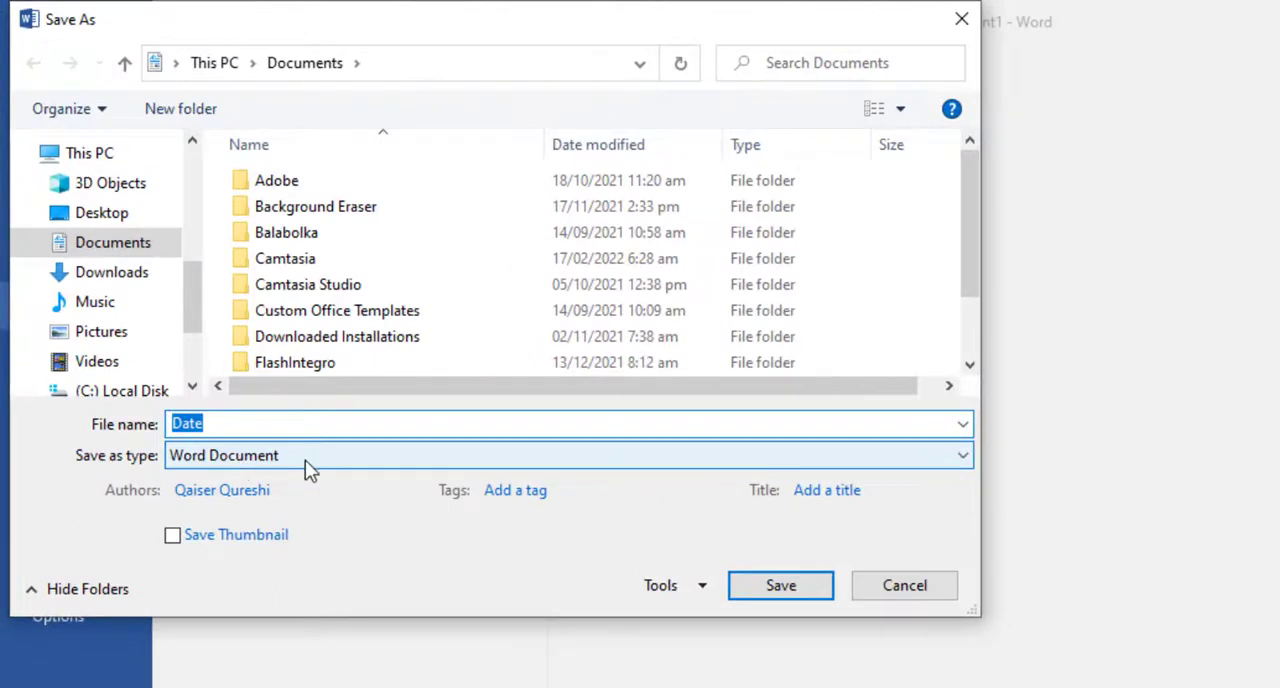
{"action": "left_click", "coordinate": [197, 297]}
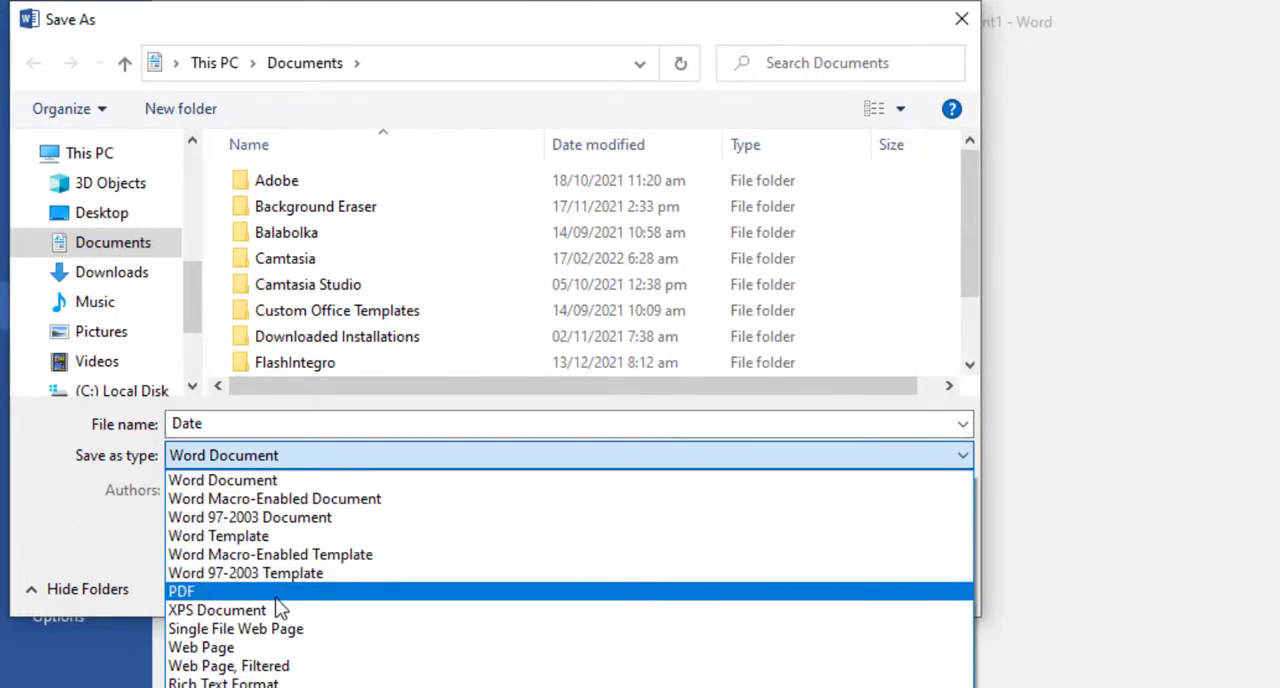
{"action": "left_click", "coordinate": [100, 557]}
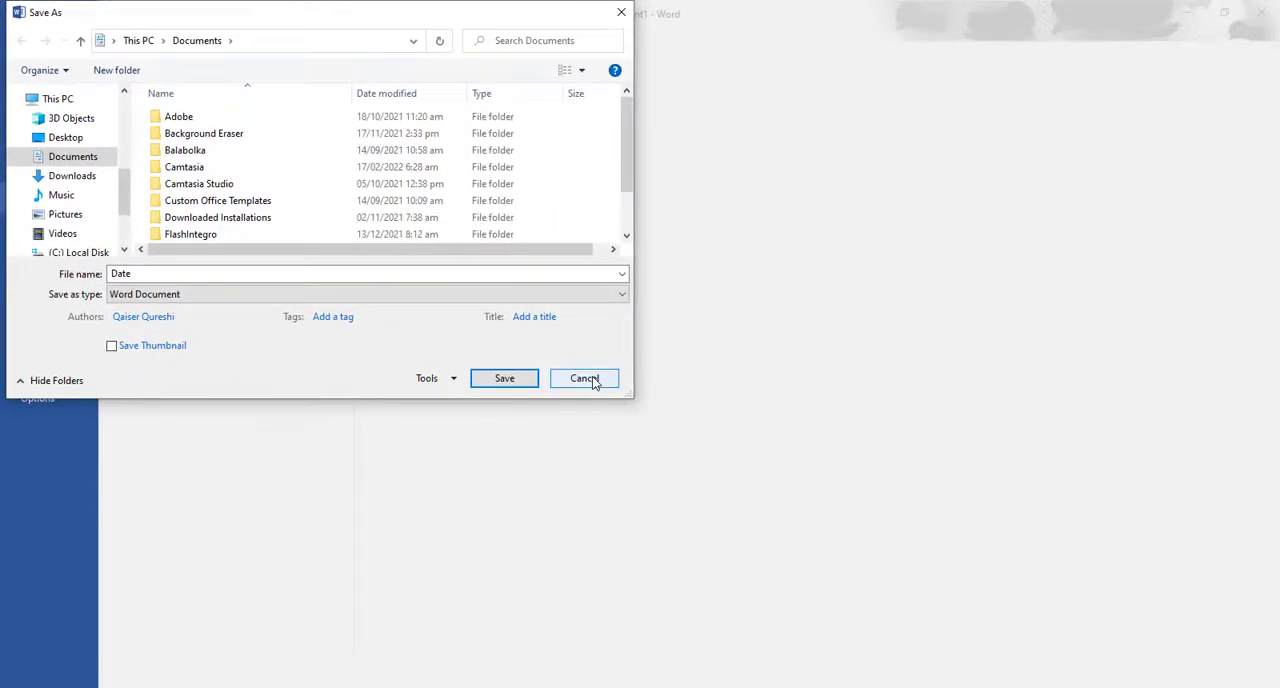
{"action": "left_click", "coordinate": [818, 529]}
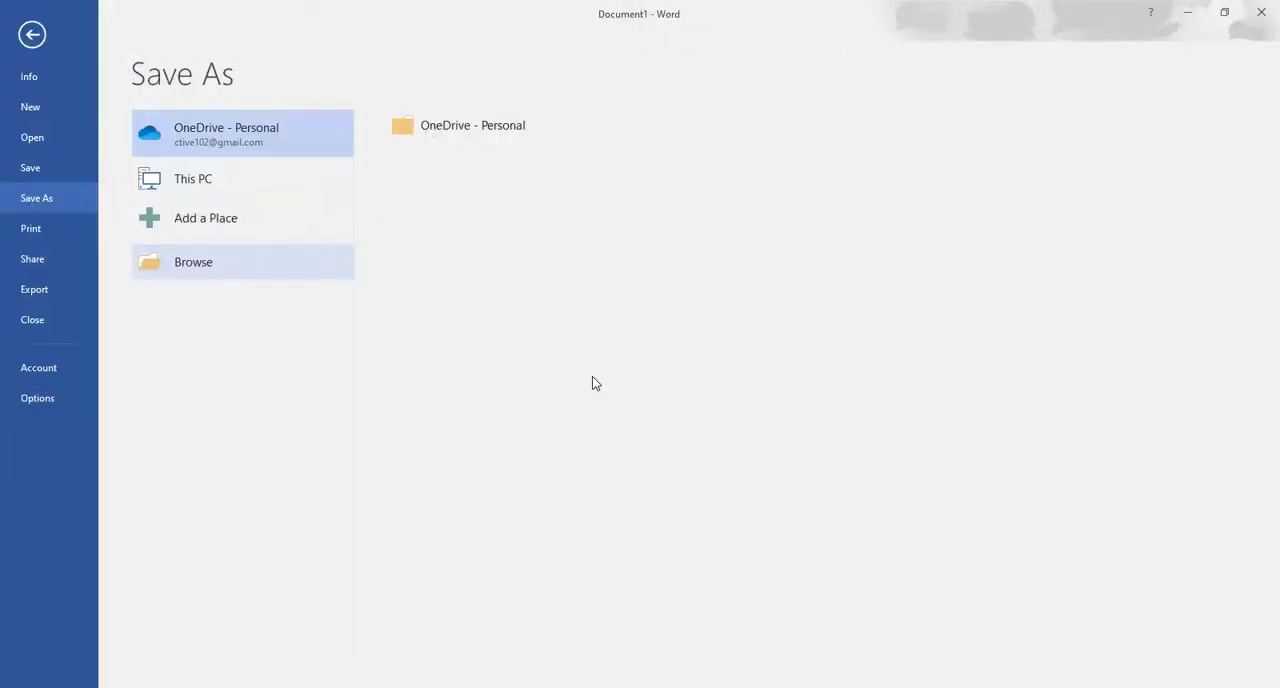